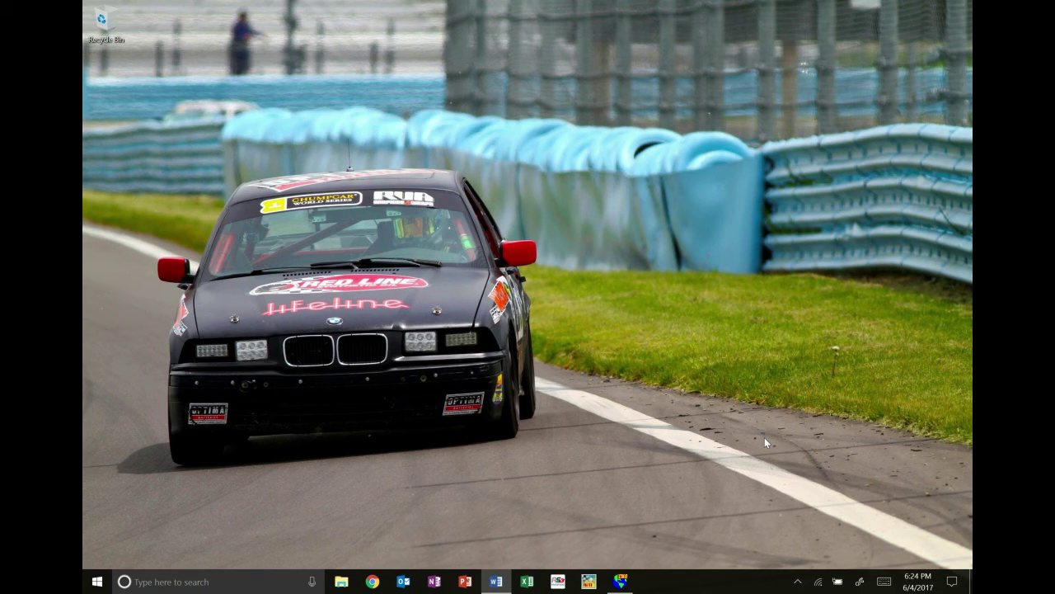
Step: Bring back the split report and show all six split columns as histogram bars
{"action": "left_click", "coordinate": [619, 581]}
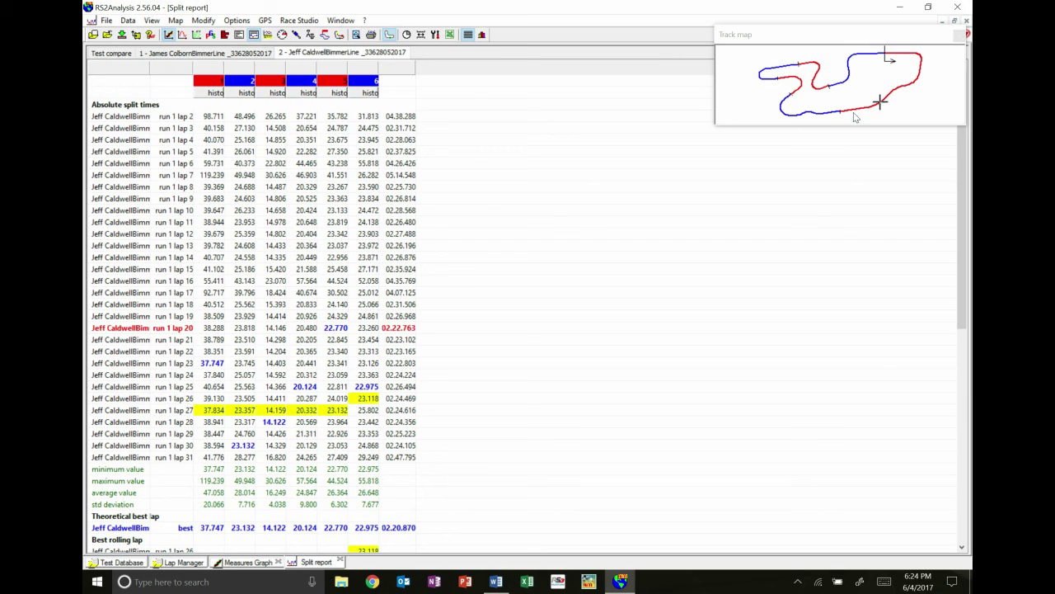
{"action": "left_click", "coordinate": [215, 93]}
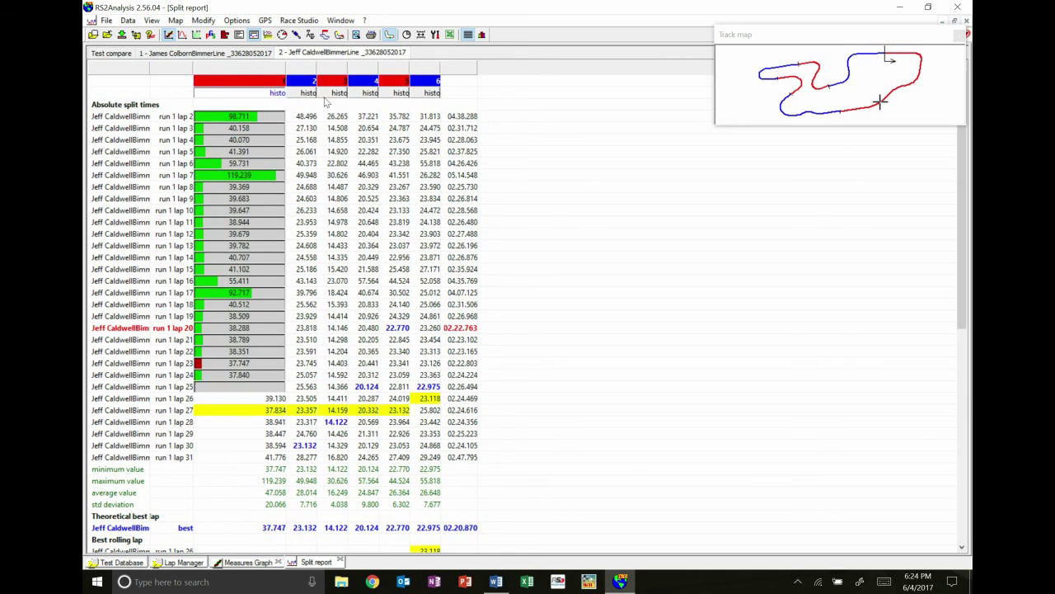
{"action": "left_click", "coordinate": [310, 93]}
{"action": "left_click", "coordinate": [399, 93]}
{"action": "left_click", "coordinate": [495, 94]}
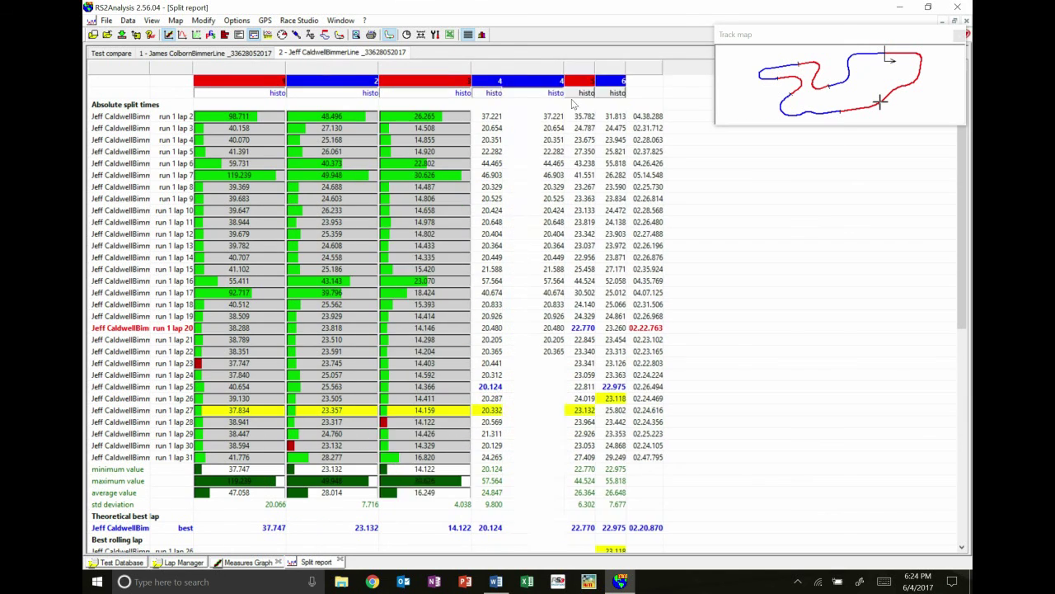
{"action": "left_click", "coordinate": [586, 93]}
{"action": "left_click", "coordinate": [679, 93]}
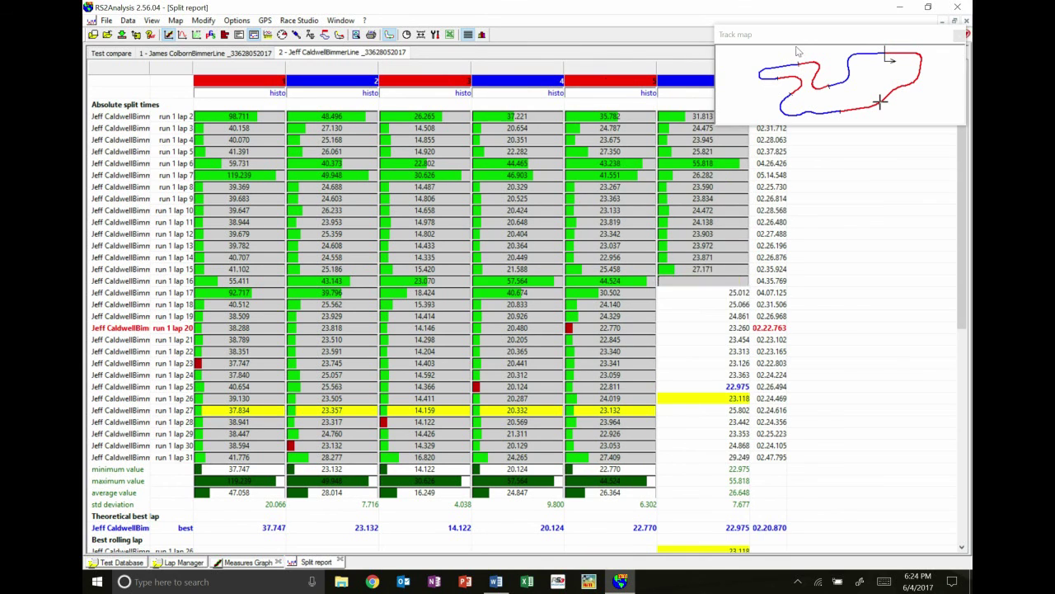
{"action": "left_click_drag", "start_coordinate": [797, 34], "coordinate": [772, 11]}
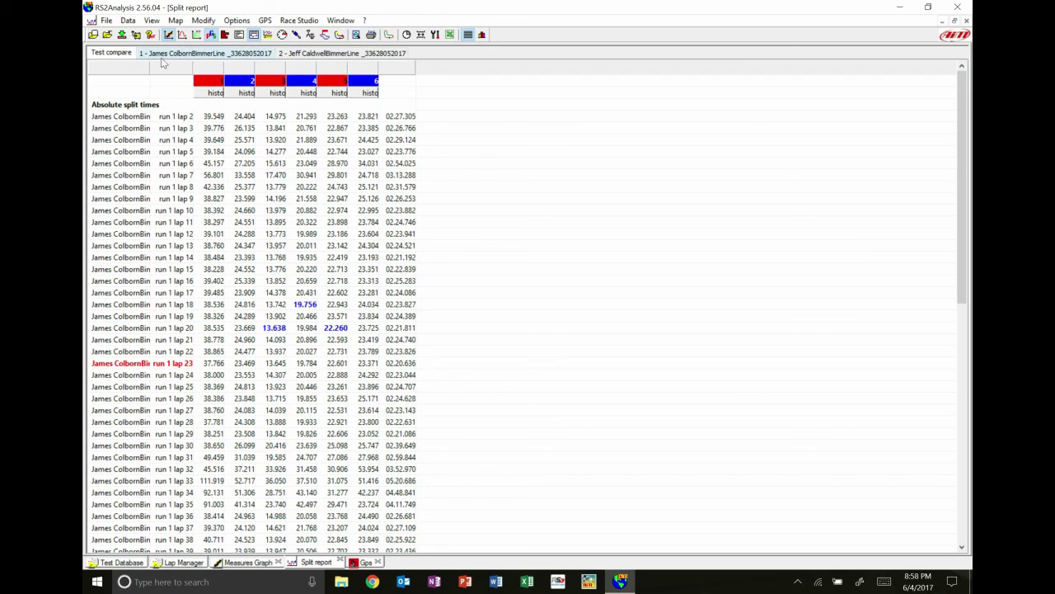
Step: Open the track map and show all six two-driver split columns as histograms
{"action": "left_click", "coordinate": [216, 94]}
{"action": "left_click", "coordinate": [213, 98]}
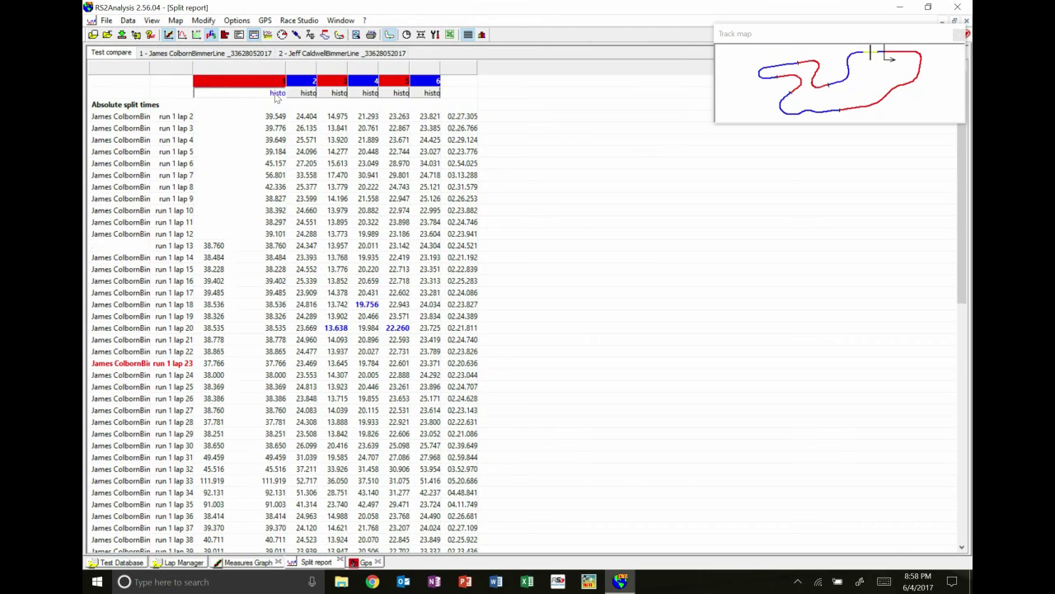
{"action": "left_click", "coordinate": [370, 97]}
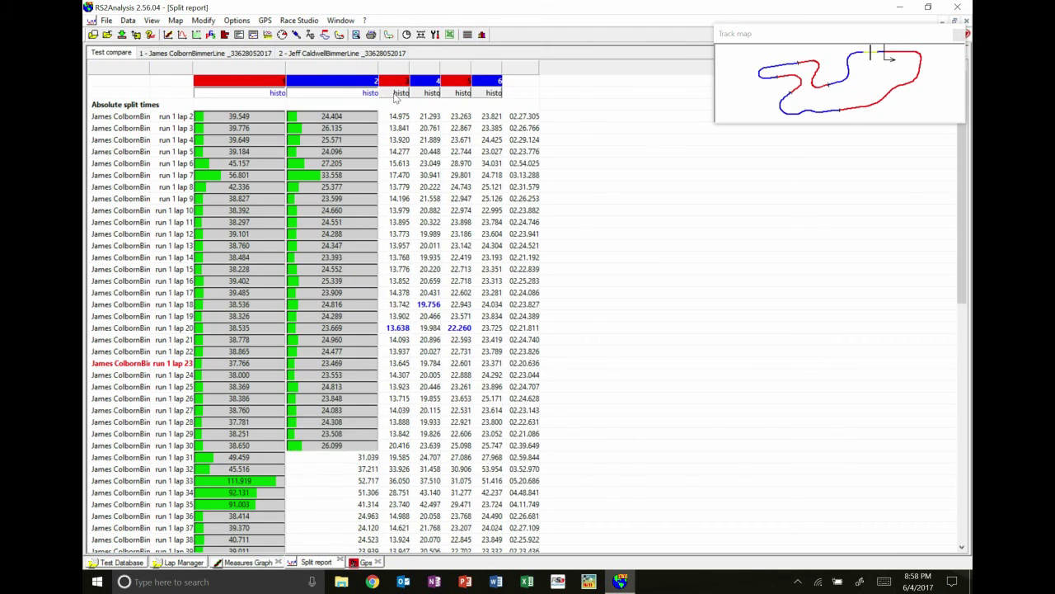
{"action": "left_click", "coordinate": [399, 96]}
{"action": "left_click", "coordinate": [492, 98]}
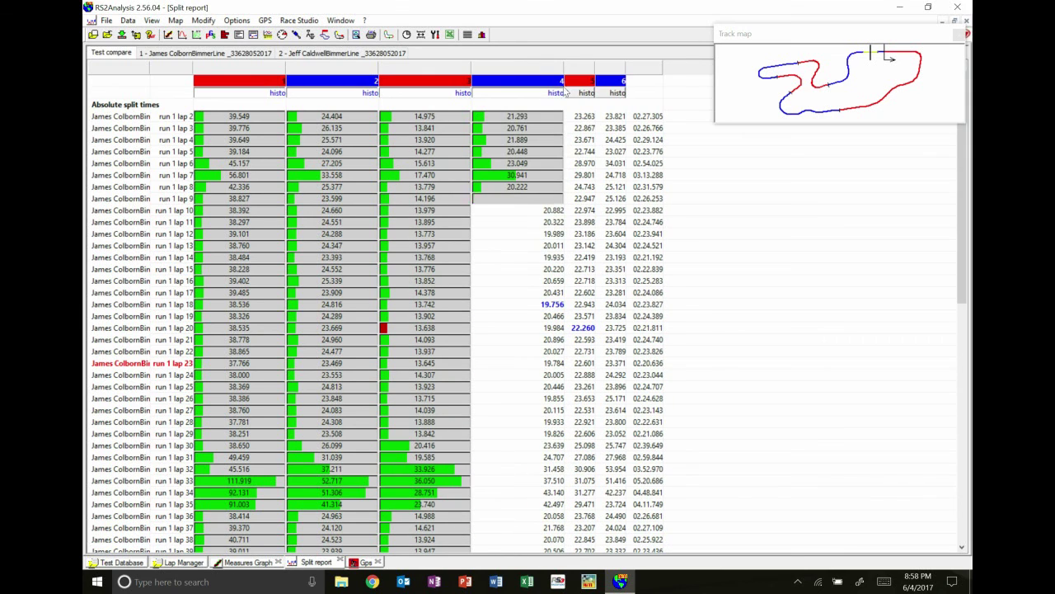
{"action": "left_click", "coordinate": [582, 93]}
{"action": "left_click", "coordinate": [680, 94]}
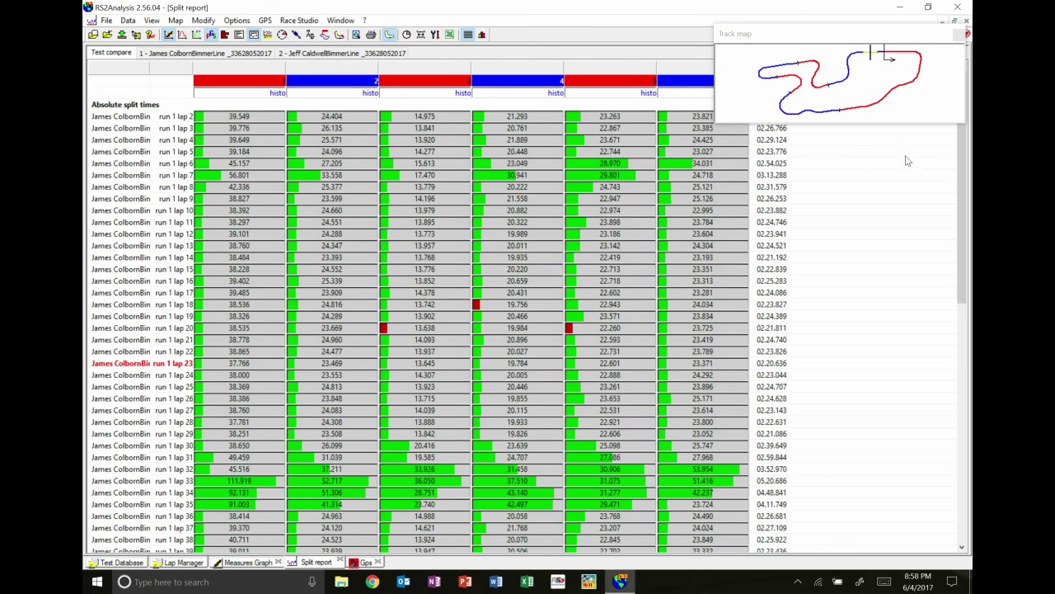
{"action": "left_click_drag", "start_coordinate": [960, 147], "coordinate": [887, 318]}
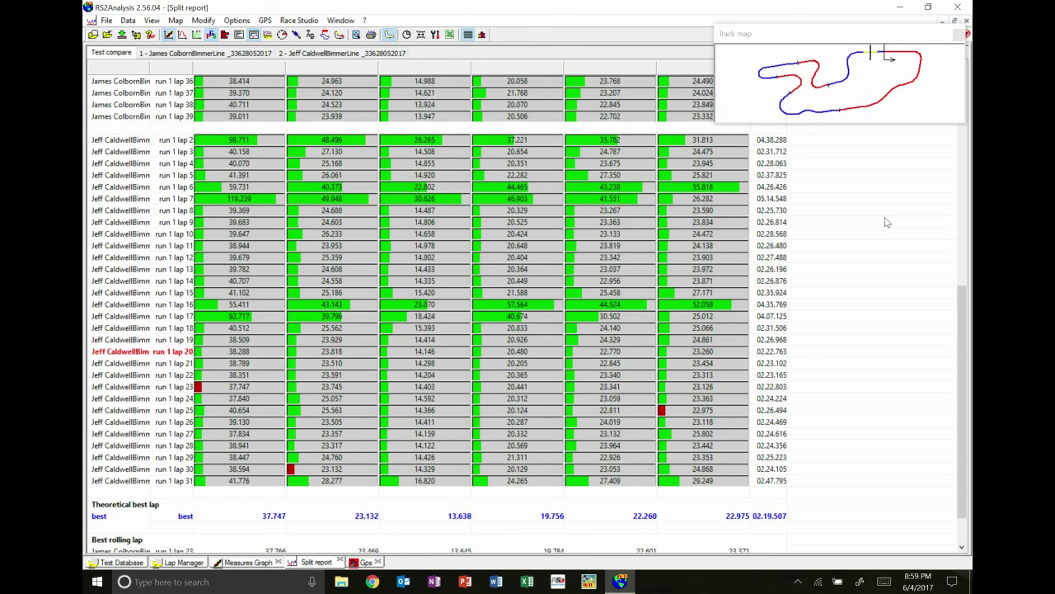
Step: Show the session's lap list, then scroll through the split report table beside it
{"action": "left_click", "coordinate": [243, 563]}
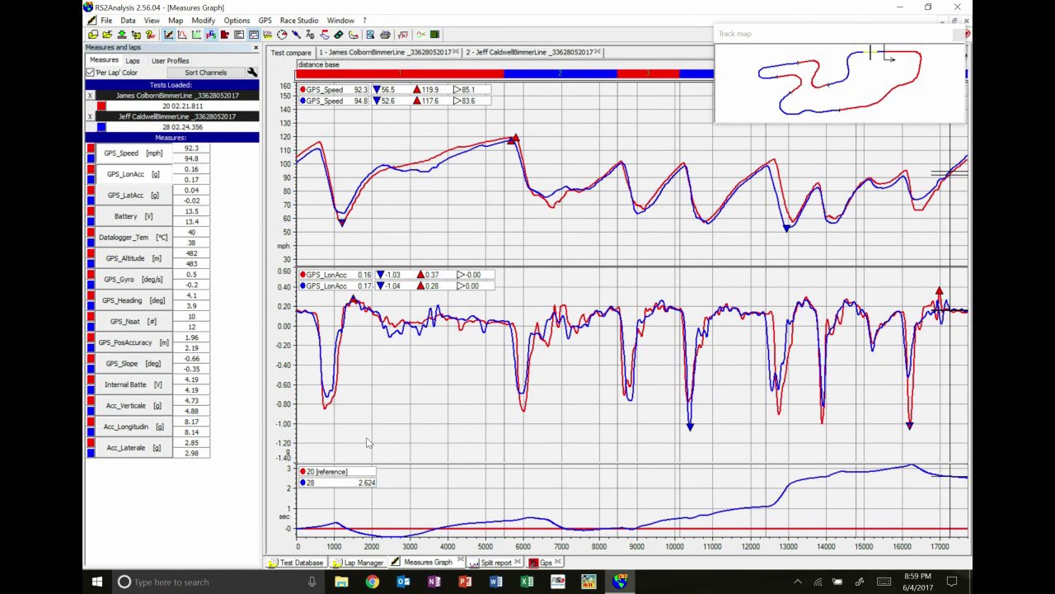
{"action": "left_click", "coordinate": [132, 61]}
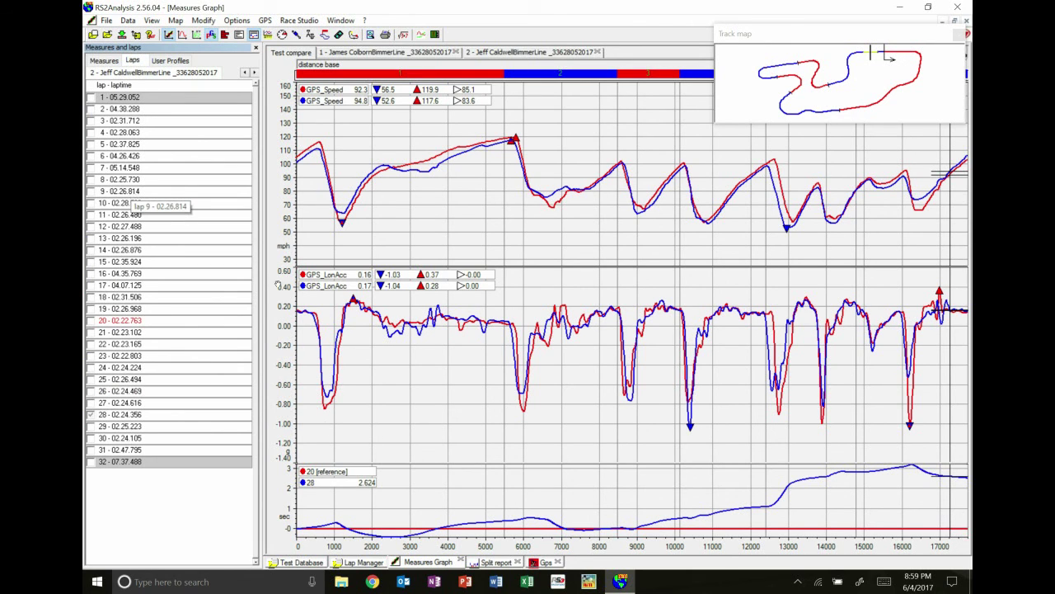
{"action": "left_click", "coordinate": [495, 561]}
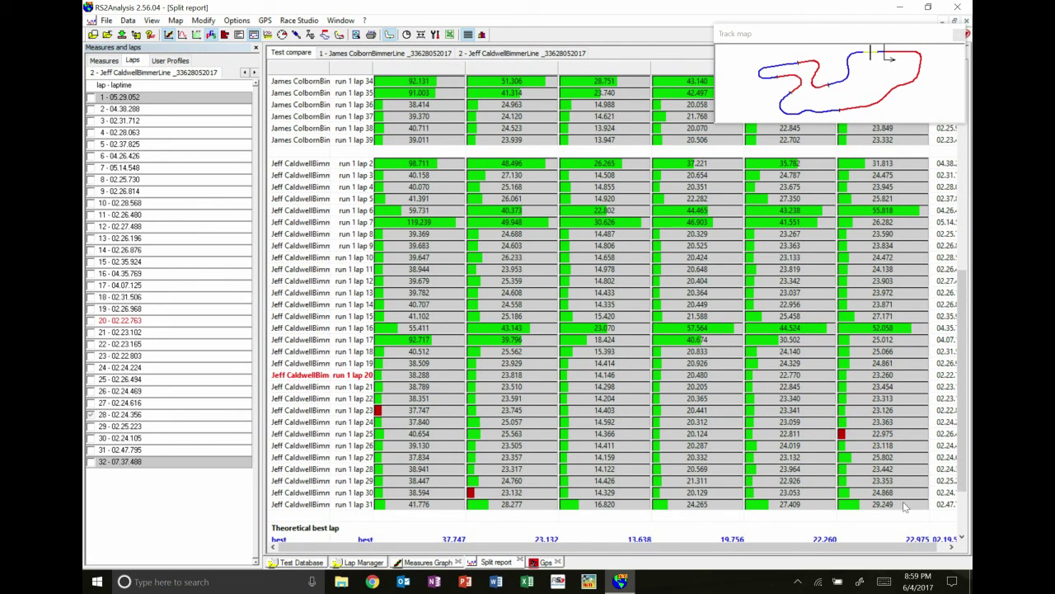
{"action": "left_click_drag", "start_coordinate": [959, 401], "coordinate": [947, 176]}
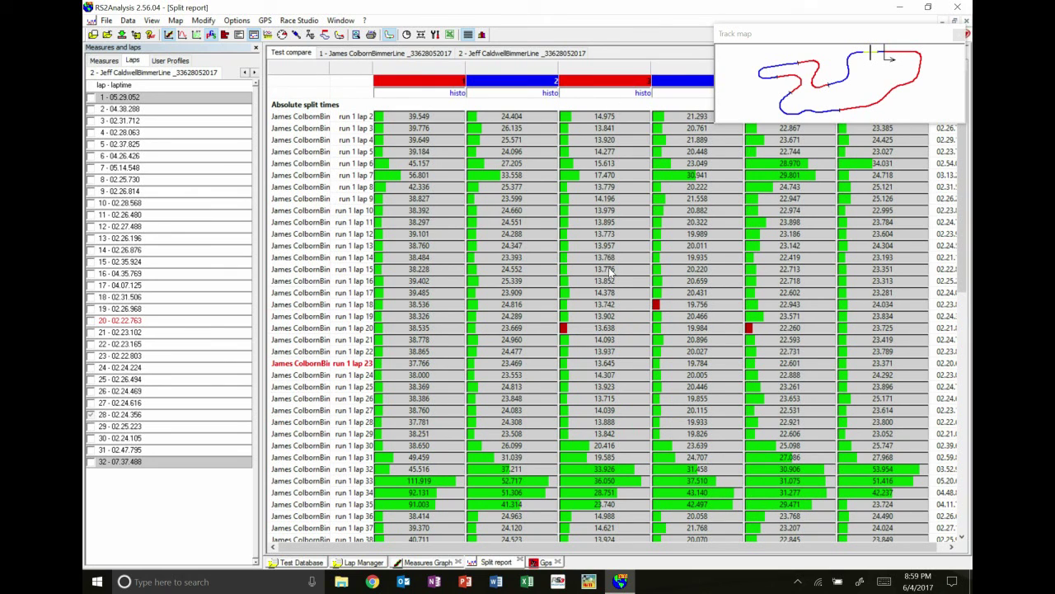
{"action": "left_click_drag", "start_coordinate": [961, 206], "coordinate": [962, 359]}
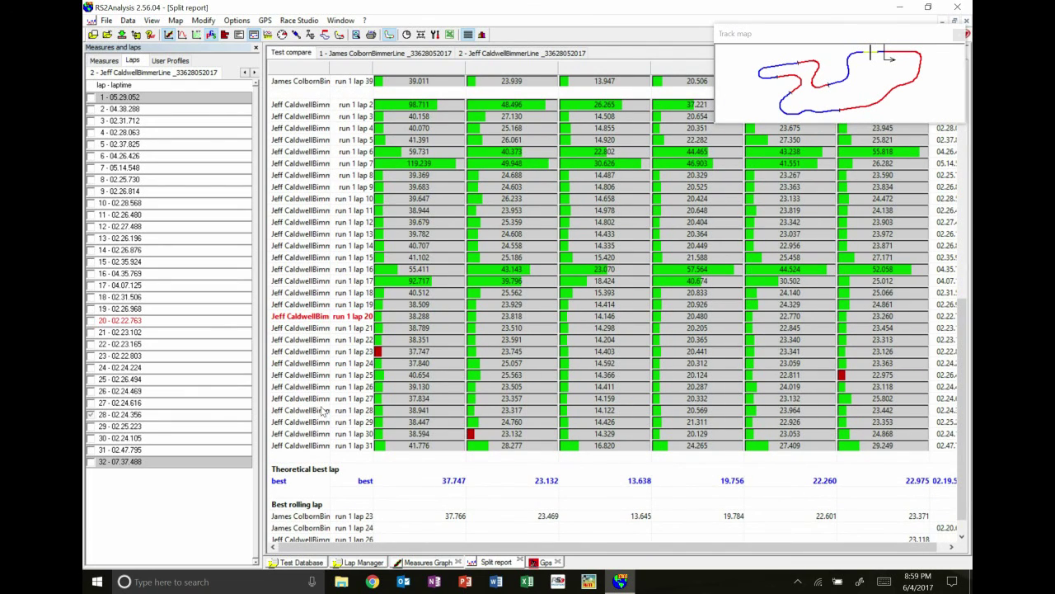
{"action": "left_click_drag", "start_coordinate": [961, 388], "coordinate": [946, 169]}
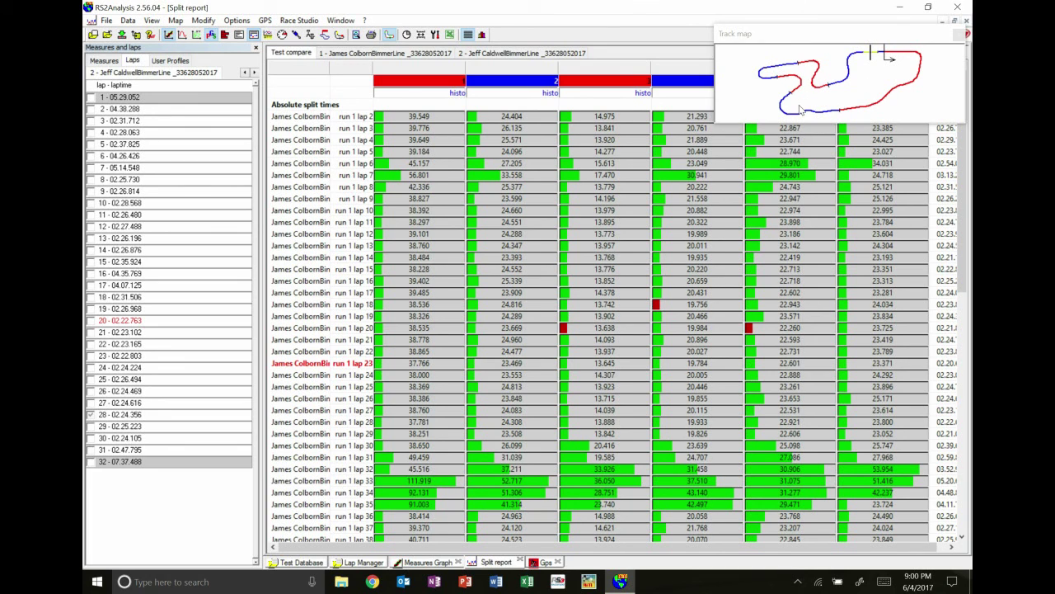
{"action": "left_click", "coordinate": [427, 561]}
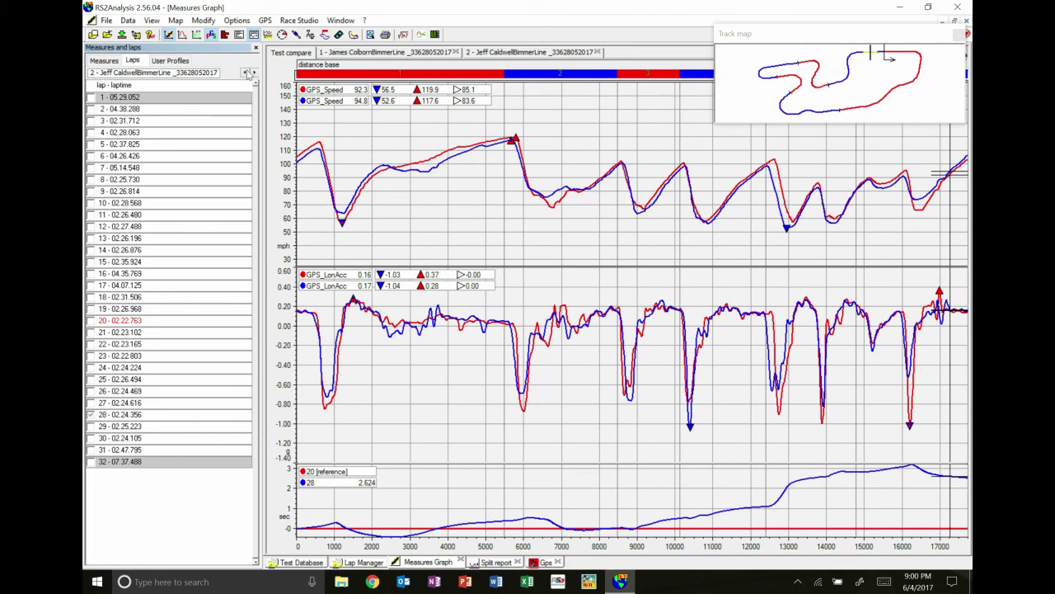
Step: List the first driver's session laps and place the track map over the graph's upper left
{"action": "left_click", "coordinate": [244, 73]}
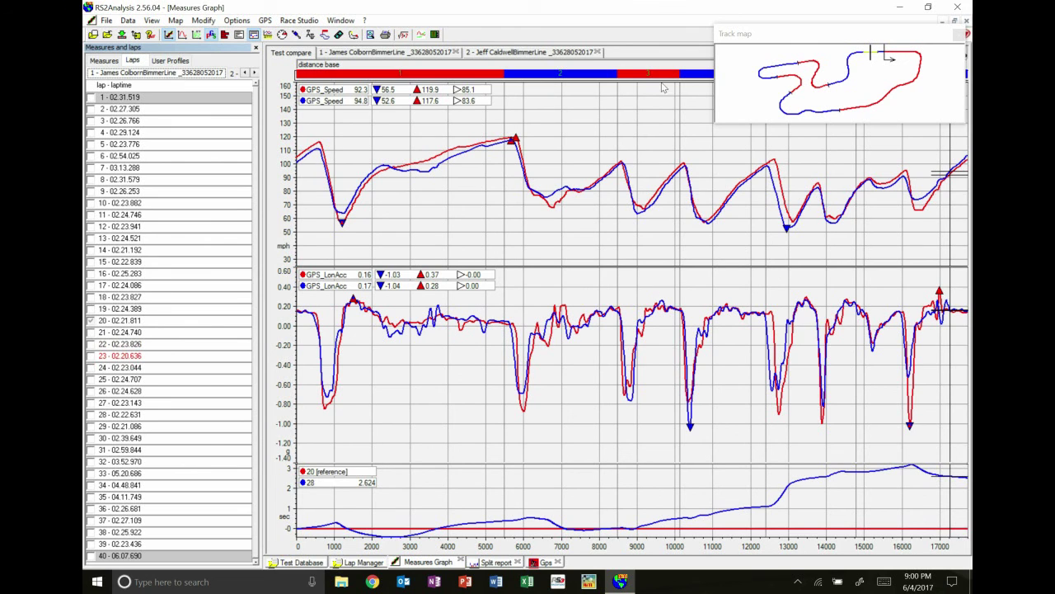
{"action": "left_click", "coordinate": [765, 50]}
{"action": "left_click_drag", "start_coordinate": [762, 54], "coordinate": [293, 90]}
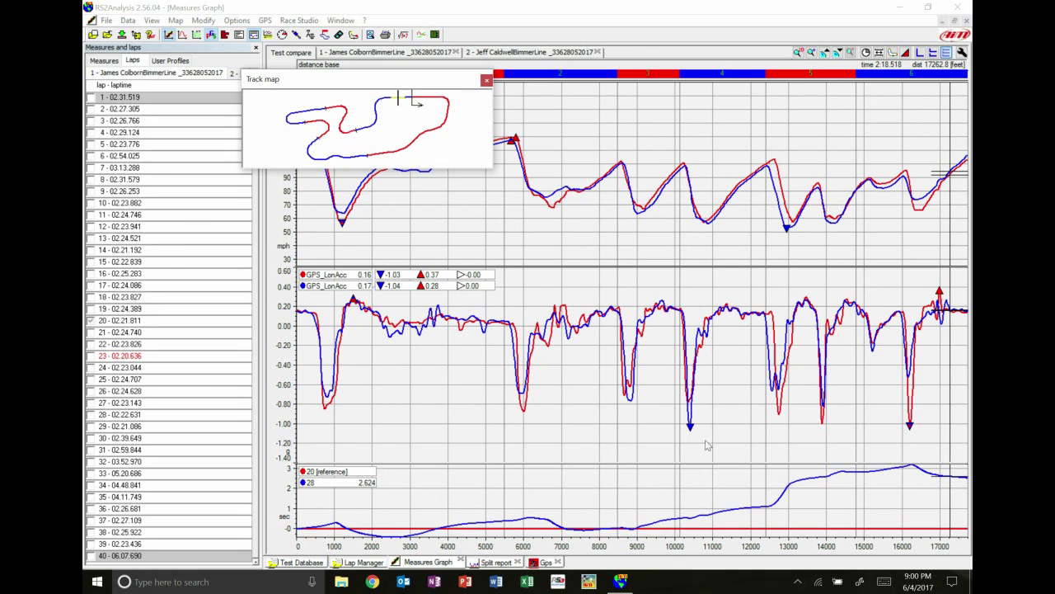
{"action": "left_click_drag", "start_coordinate": [393, 82], "coordinate": [315, 142]}
Step: Hide the lap list with F2 and zoom the graphs to sector 3, roughly 8500–10000
{"action": "key", "text": "F2"}
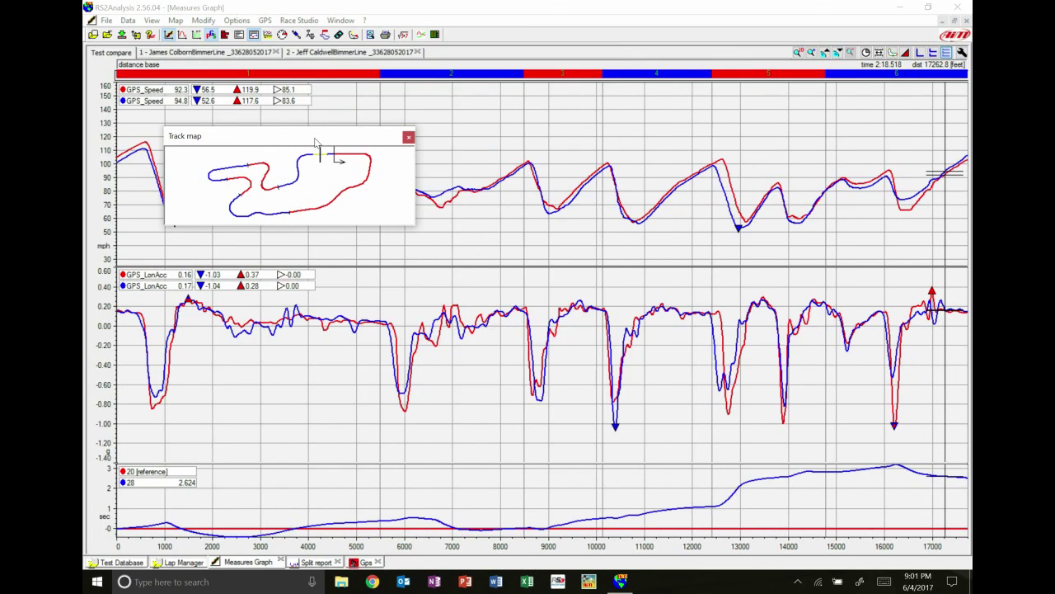
{"action": "left_click_drag", "start_coordinate": [320, 138], "coordinate": [307, 31]}
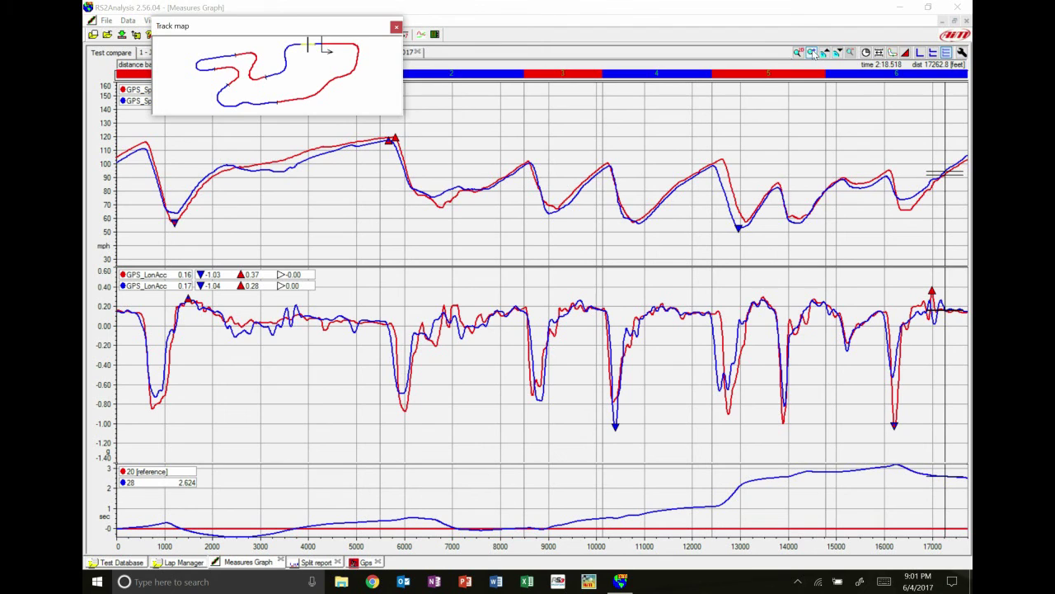
{"action": "left_click", "coordinate": [712, 121]}
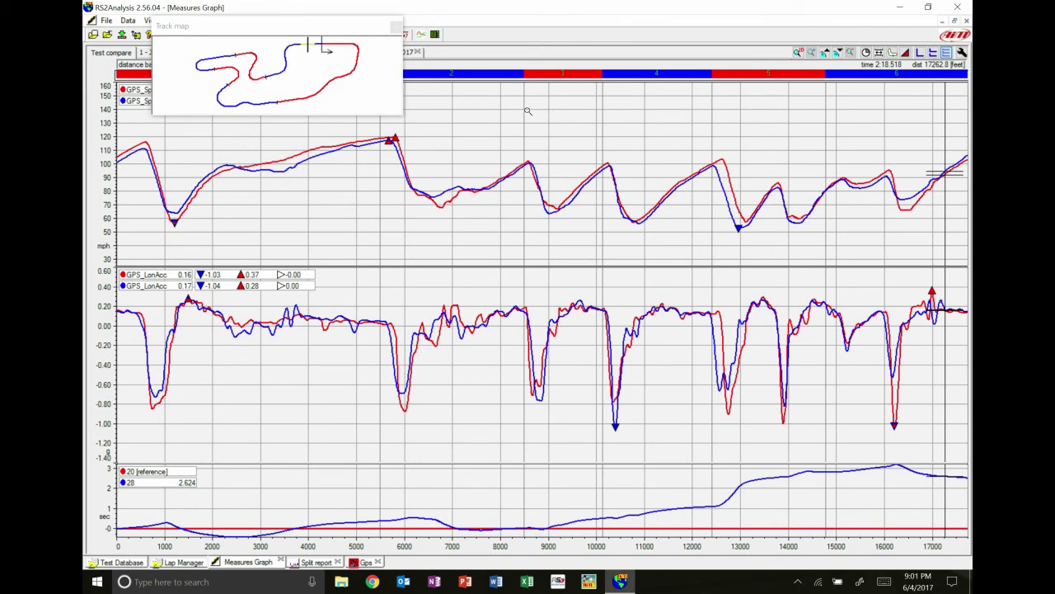
{"action": "left_click_drag", "start_coordinate": [523, 108], "coordinate": [601, 116]}
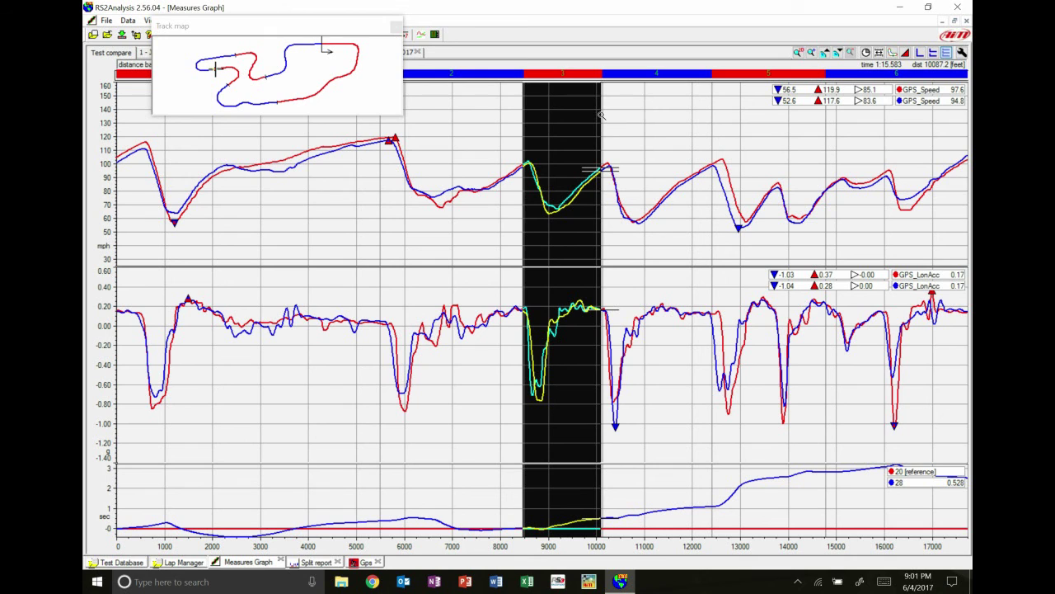
{"action": "left_click_drag", "start_coordinate": [602, 116], "coordinate": [602, 115]}
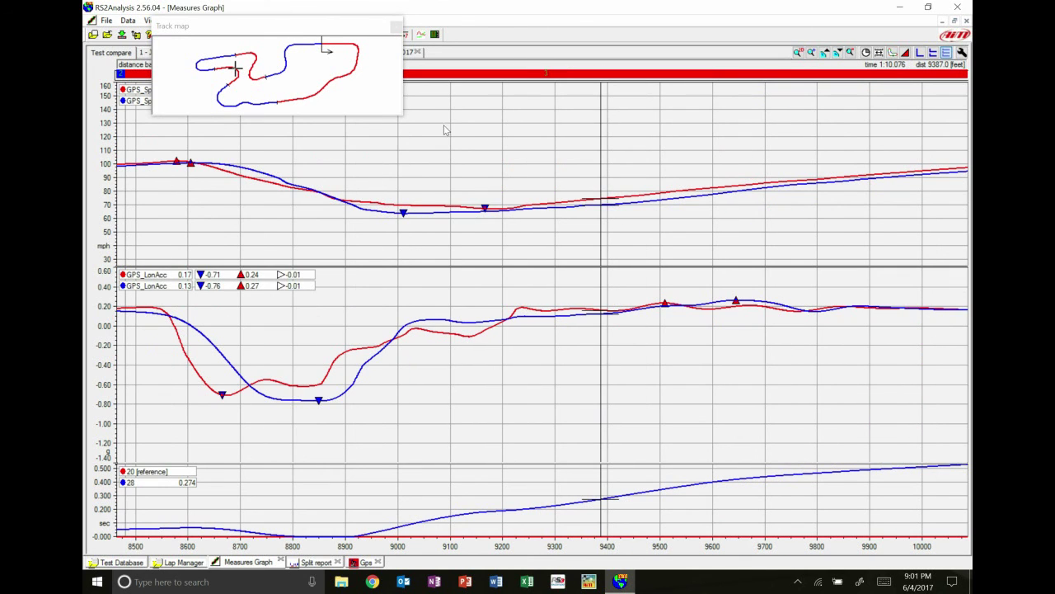
{"action": "left_click_drag", "start_coordinate": [300, 26], "coordinate": [852, 110]}
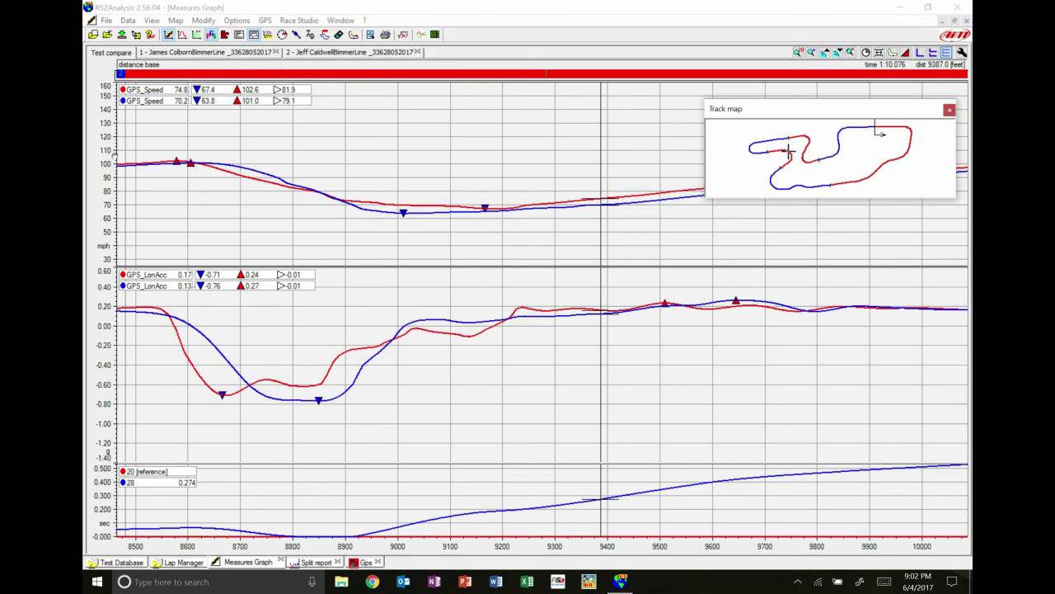
Step: Open the GPS view to overlay lap 28 and lap 20 driving lines
{"action": "left_click", "coordinate": [211, 36]}
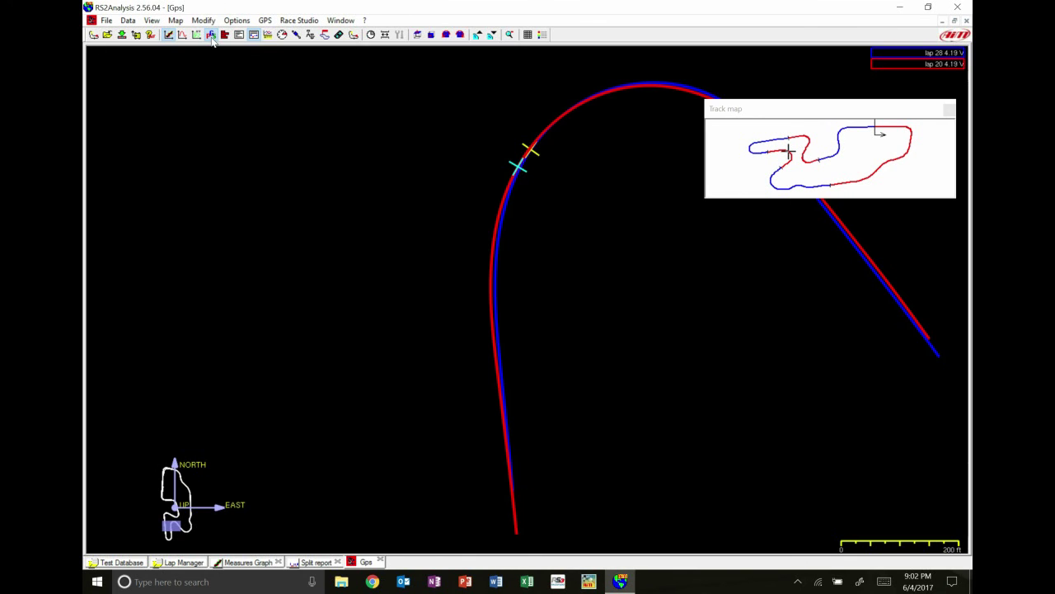
Step: Pan the GPS trace and place the lap cursor near the corner exit
{"action": "mouse_move", "coordinate": [629, 269]}
{"action": "left_mouse_down"}
{"action": "mouse_move", "coordinate": [591, 288]}
{"action": "mouse_move", "coordinate": [483, 293]}
{"action": "left_mouse_up"}
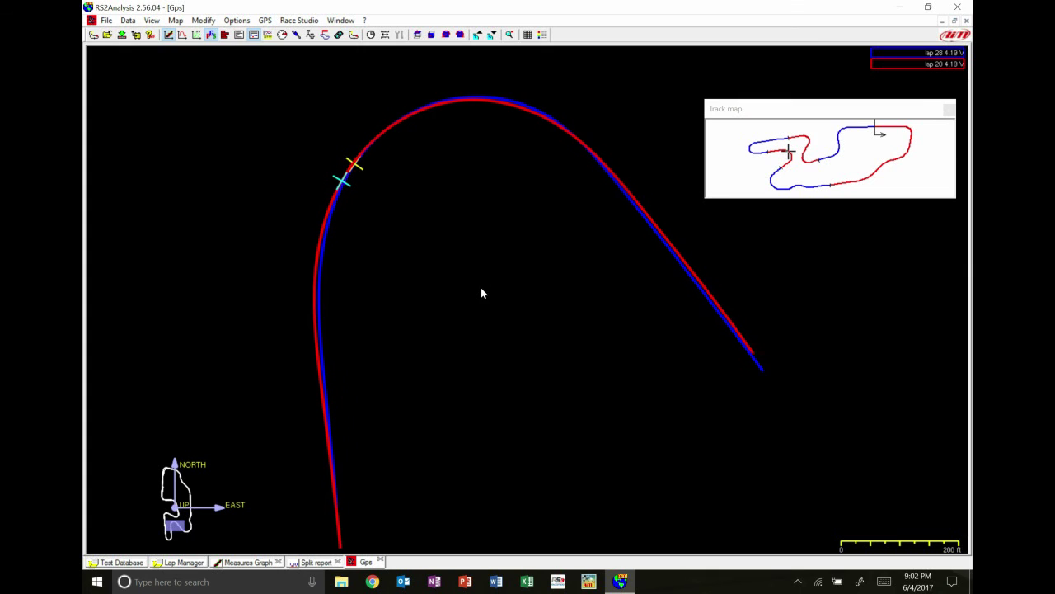
{"action": "left_click_drag", "start_coordinate": [506, 358], "coordinate": [478, 360]}
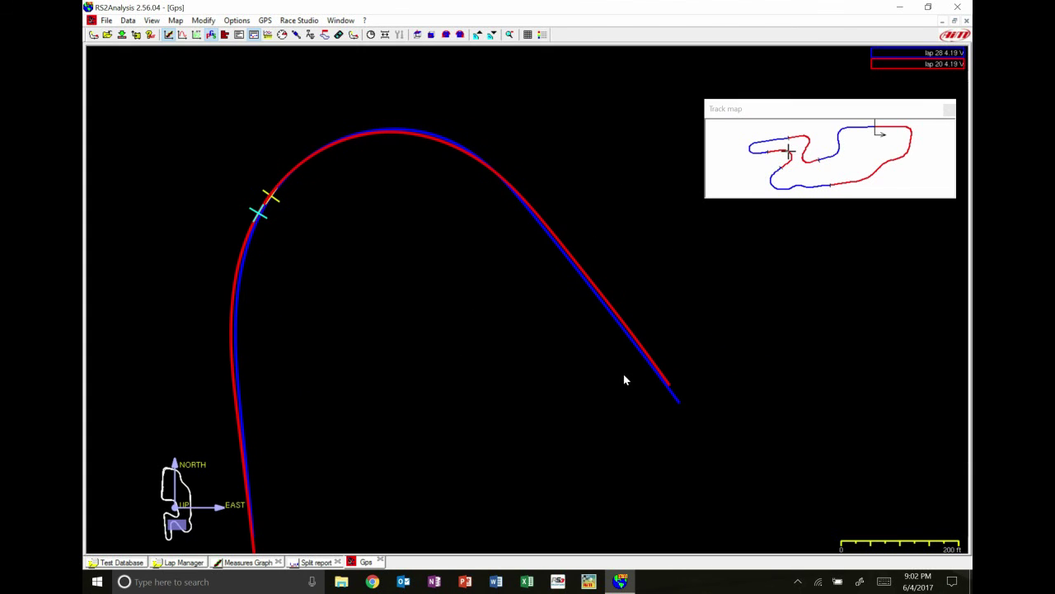
{"action": "left_click", "coordinate": [648, 359]}
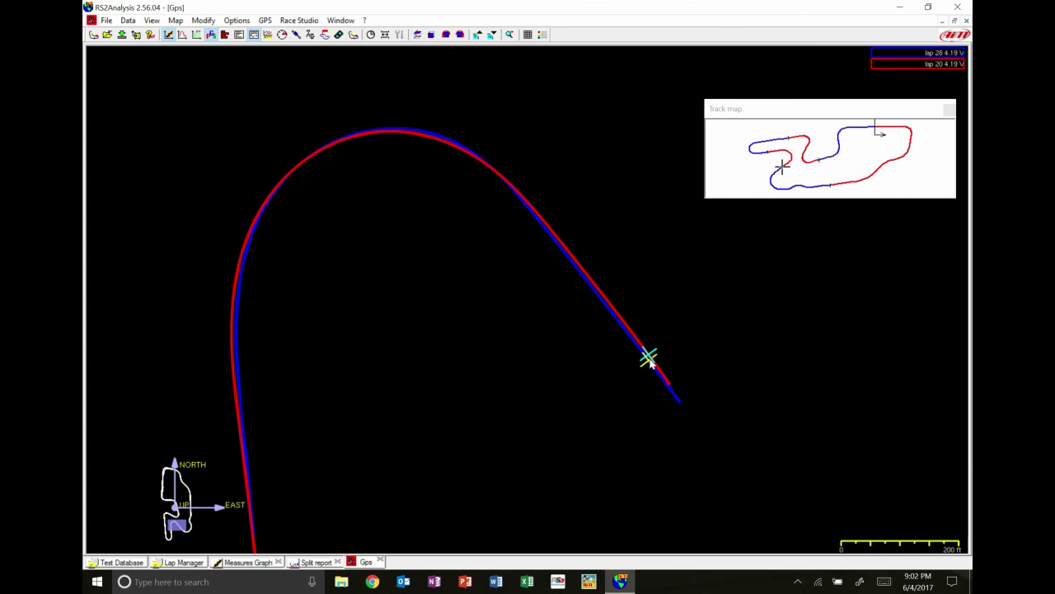
{"action": "left_click", "coordinate": [650, 362]}
{"action": "mouse_move", "coordinate": [244, 438]}
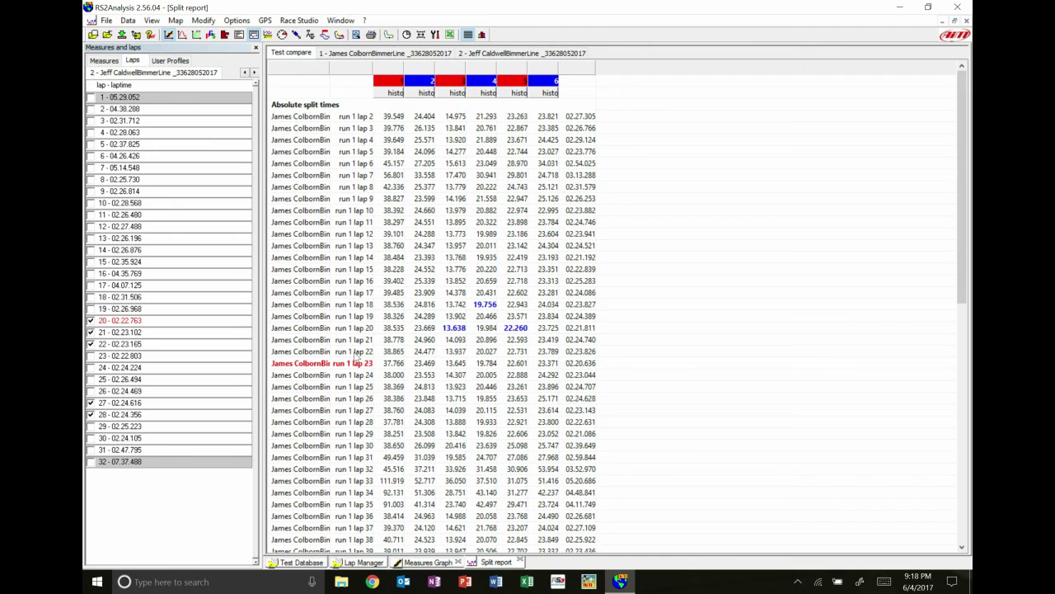
Step: Show the track map, list the first driver's test laps, and bring up the Measures Graph
{"action": "key", "text": "ctrl+m"}
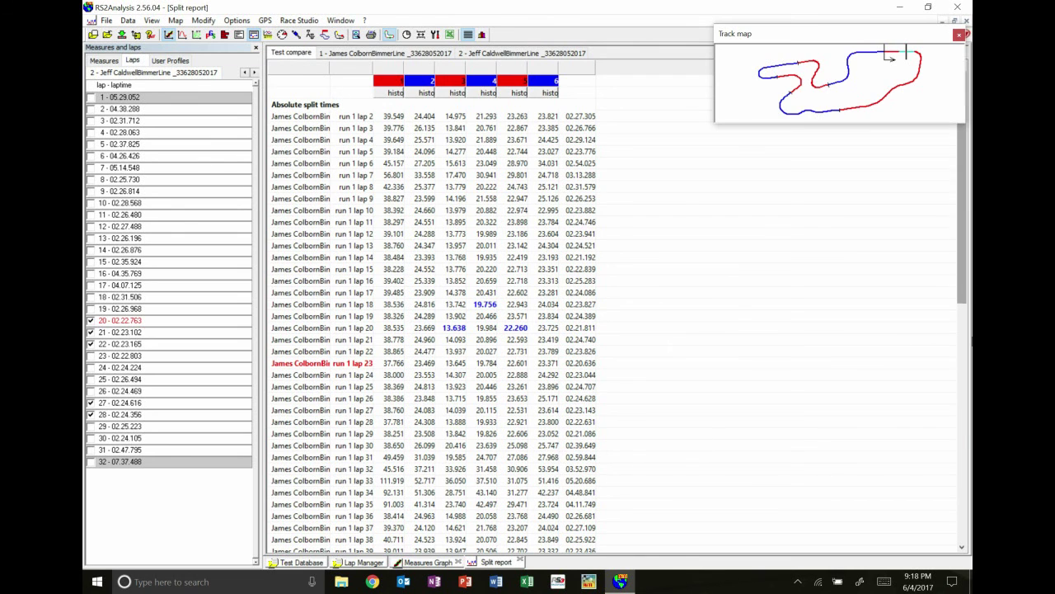
{"action": "left_click_drag", "start_coordinate": [962, 297], "coordinate": [970, 564]}
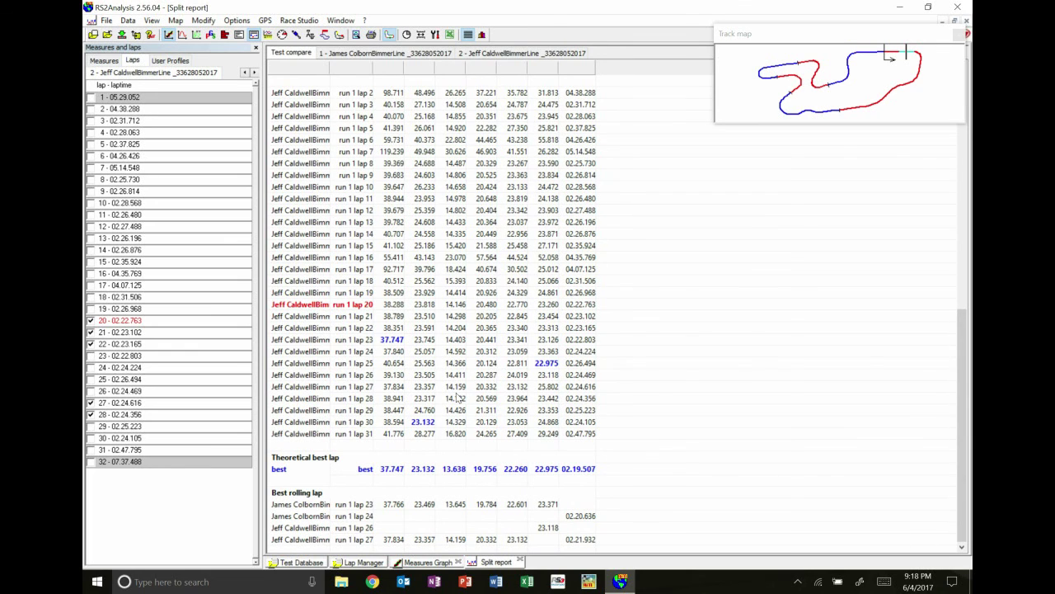
{"action": "left_click", "coordinate": [182, 72]}
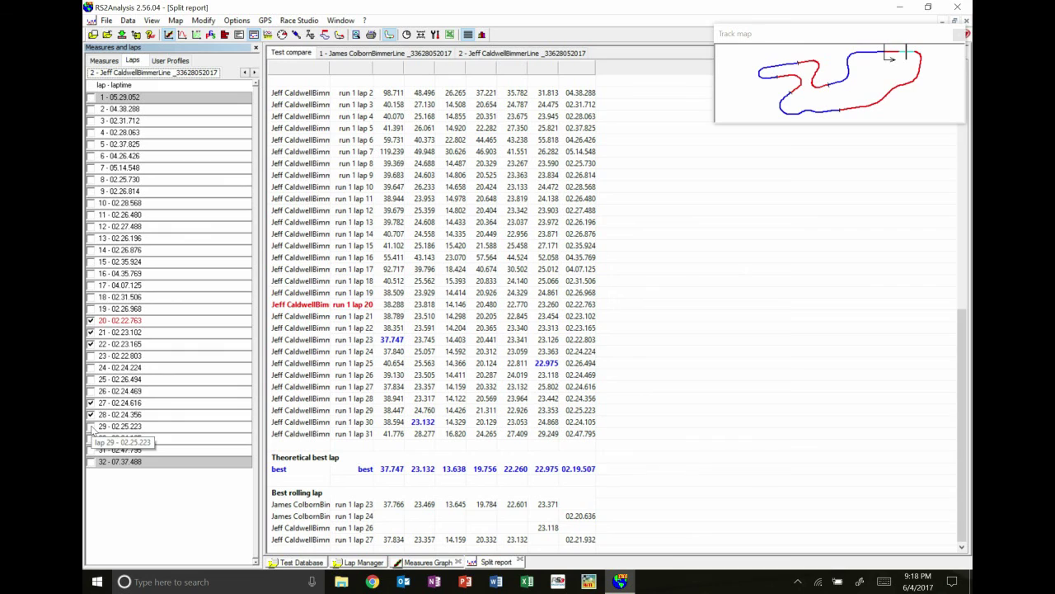
{"action": "left_click_drag", "start_coordinate": [962, 331], "coordinate": [968, 156]}
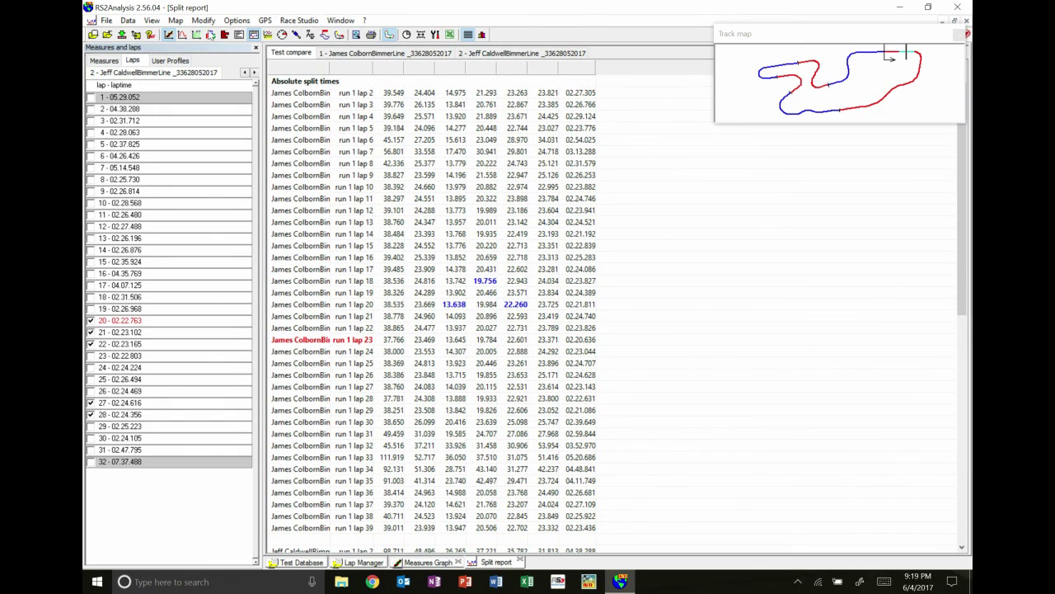
{"action": "left_click", "coordinate": [244, 72]}
{"action": "left_click", "coordinate": [168, 73]}
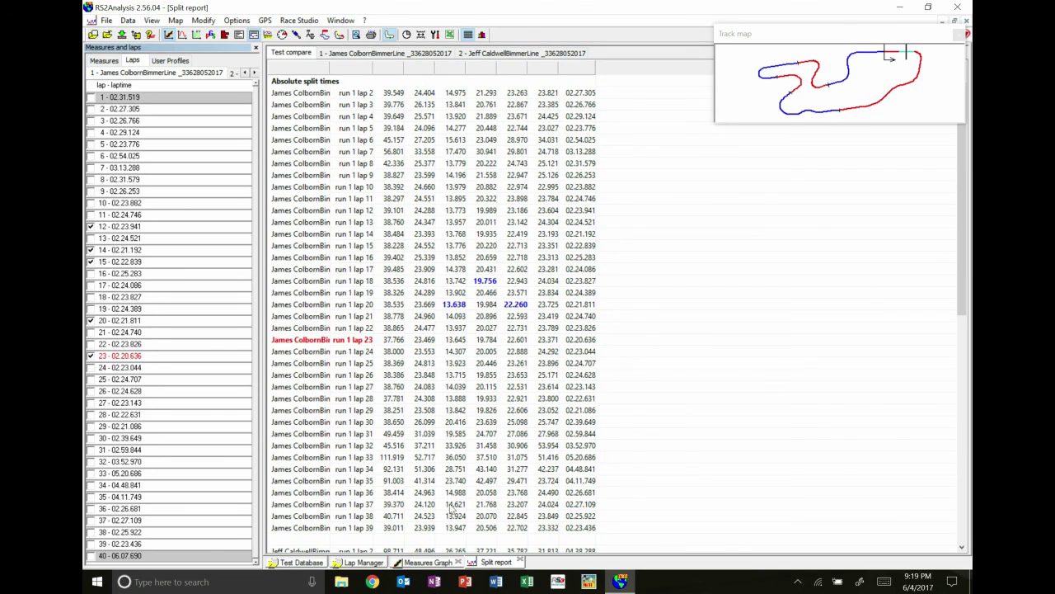
{"action": "left_click", "coordinate": [444, 561]}
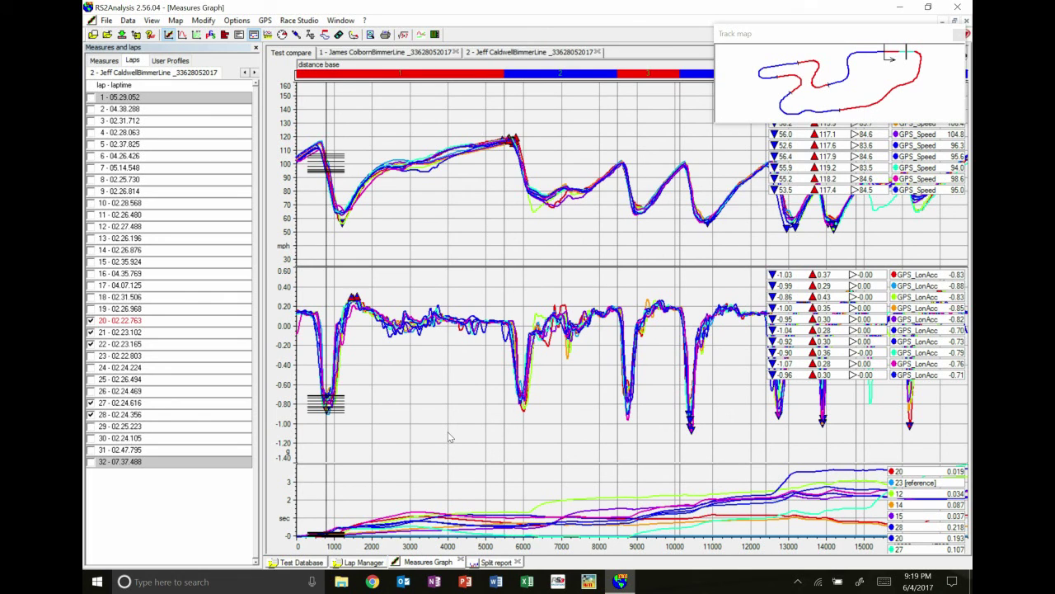
Step: Color the first driver's laps 23 and 12 red
{"action": "left_click", "coordinate": [105, 62]}
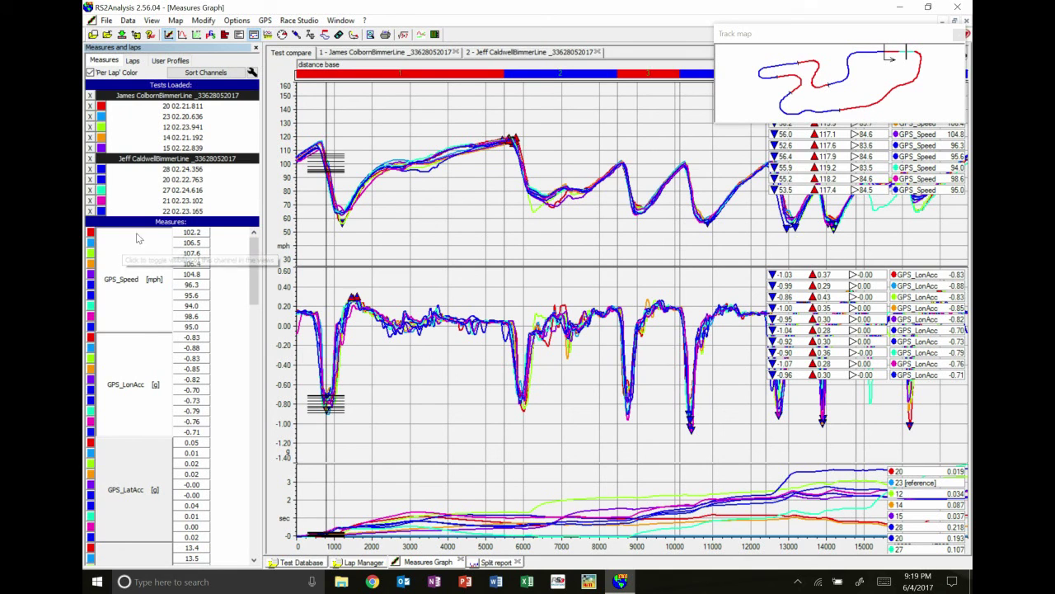
{"action": "left_click", "coordinate": [99, 116]}
{"action": "left_click", "coordinate": [402, 234]}
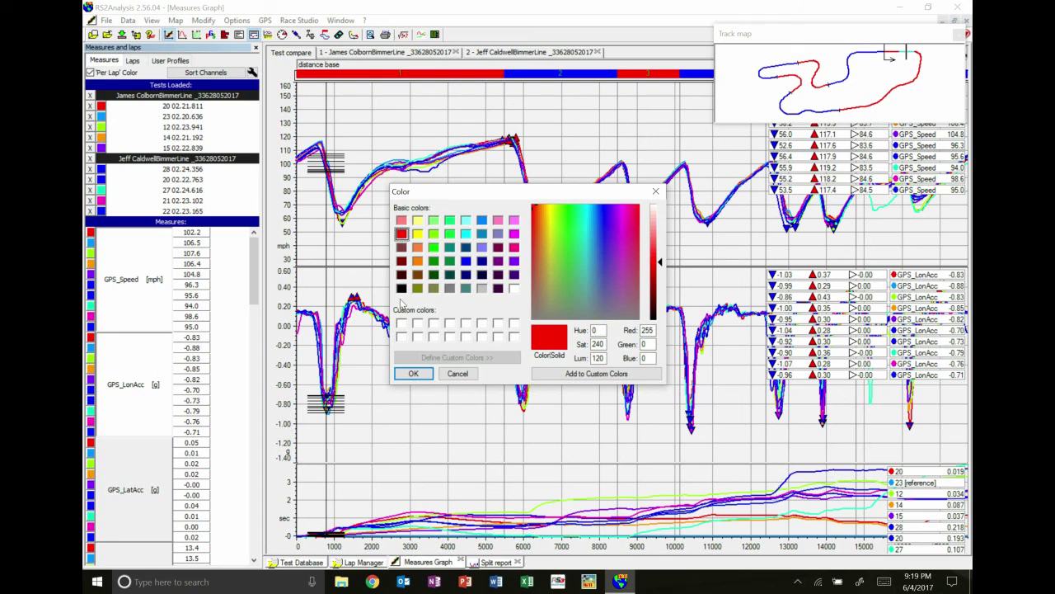
{"action": "left_click", "coordinate": [413, 373]}
{"action": "left_click", "coordinate": [101, 127]}
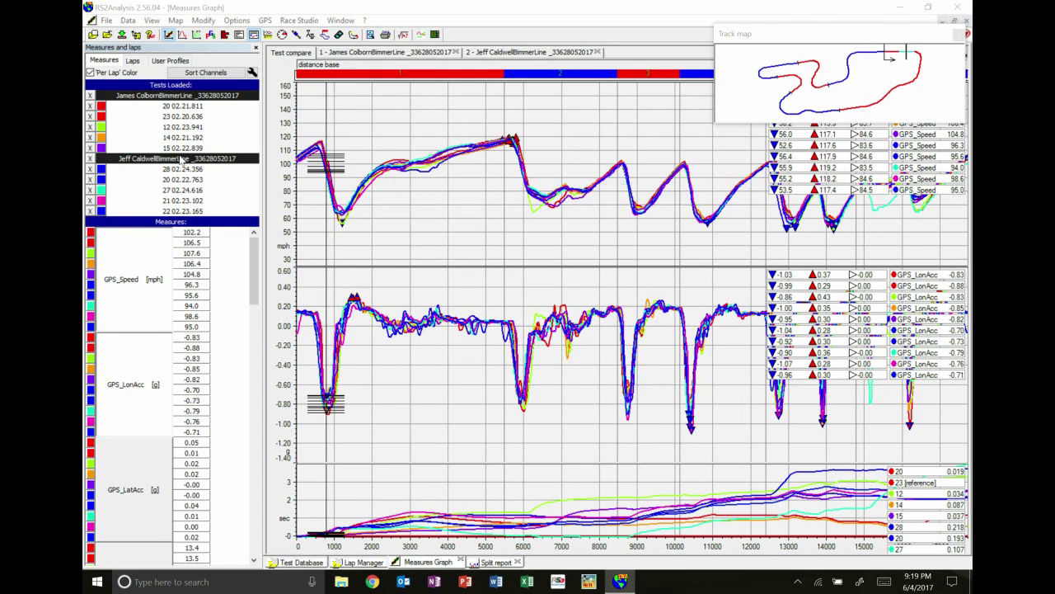
{"action": "left_click", "coordinate": [402, 235]}
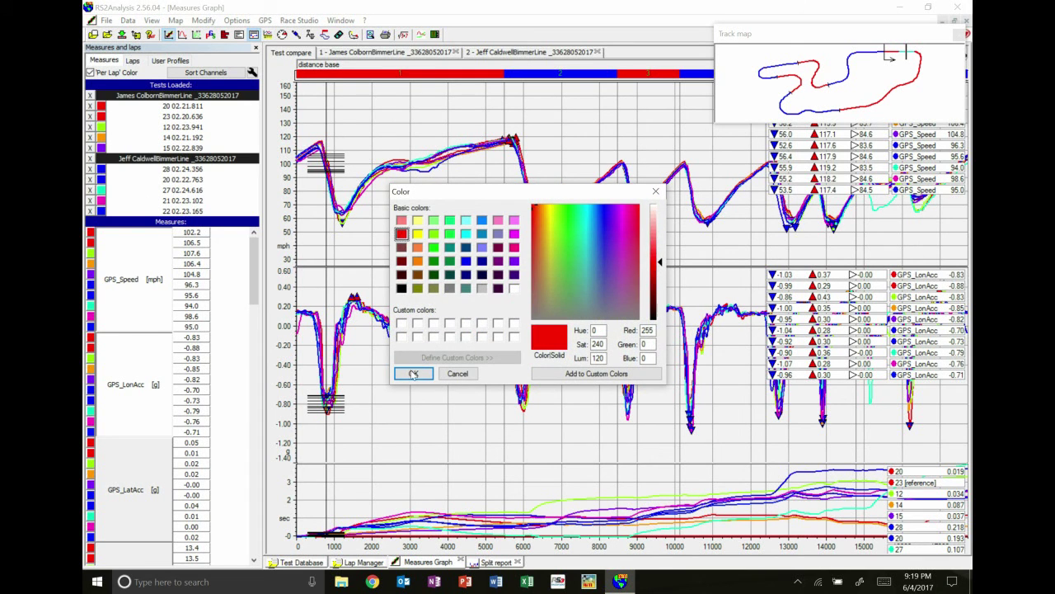
{"action": "left_click", "coordinate": [413, 373]}
Step: Color the first driver's laps 14 and 15 red as well
{"action": "left_click", "coordinate": [101, 138]}
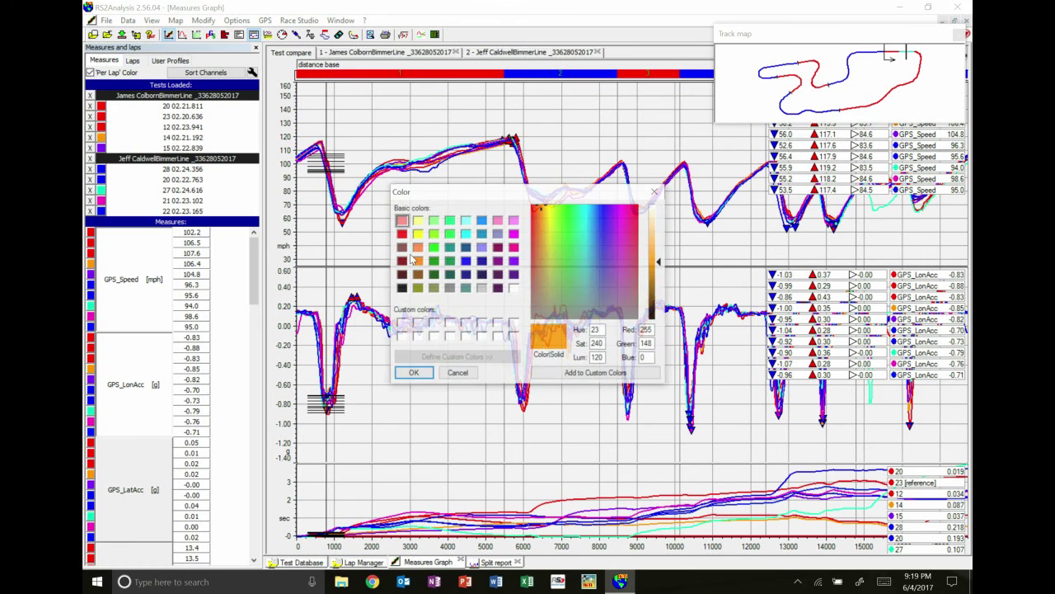
{"action": "left_click", "coordinate": [401, 234]}
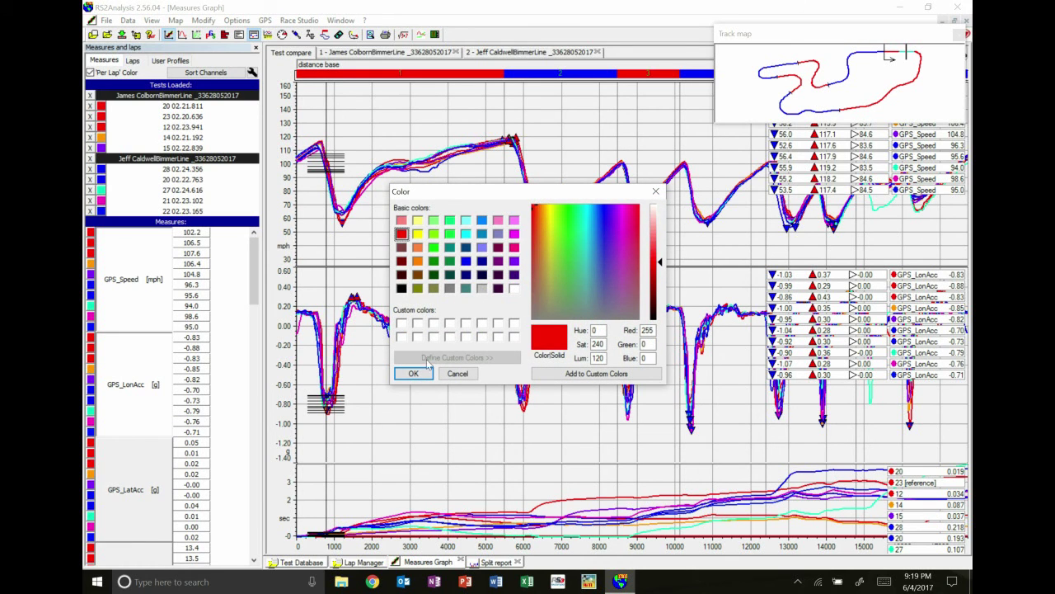
{"action": "left_click", "coordinate": [413, 374]}
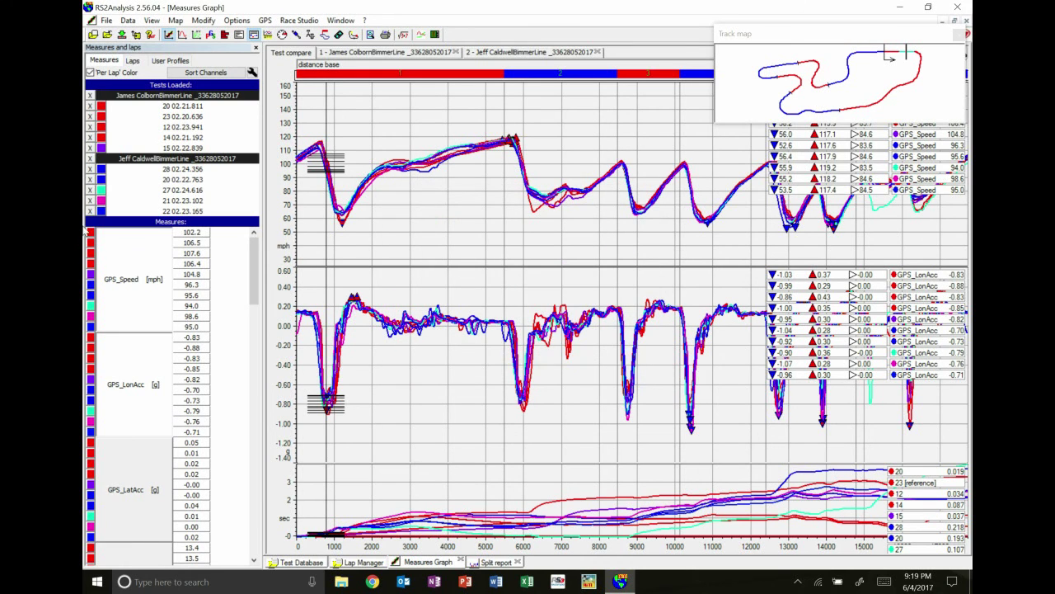
{"action": "left_click", "coordinate": [101, 149]}
{"action": "left_click", "coordinate": [402, 234]}
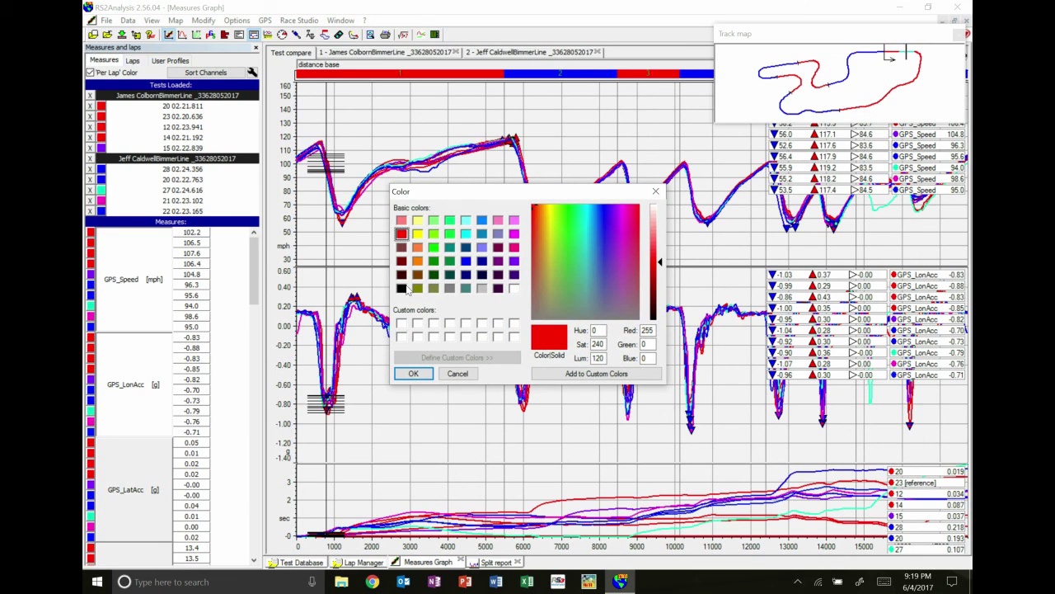
{"action": "left_click", "coordinate": [413, 374]}
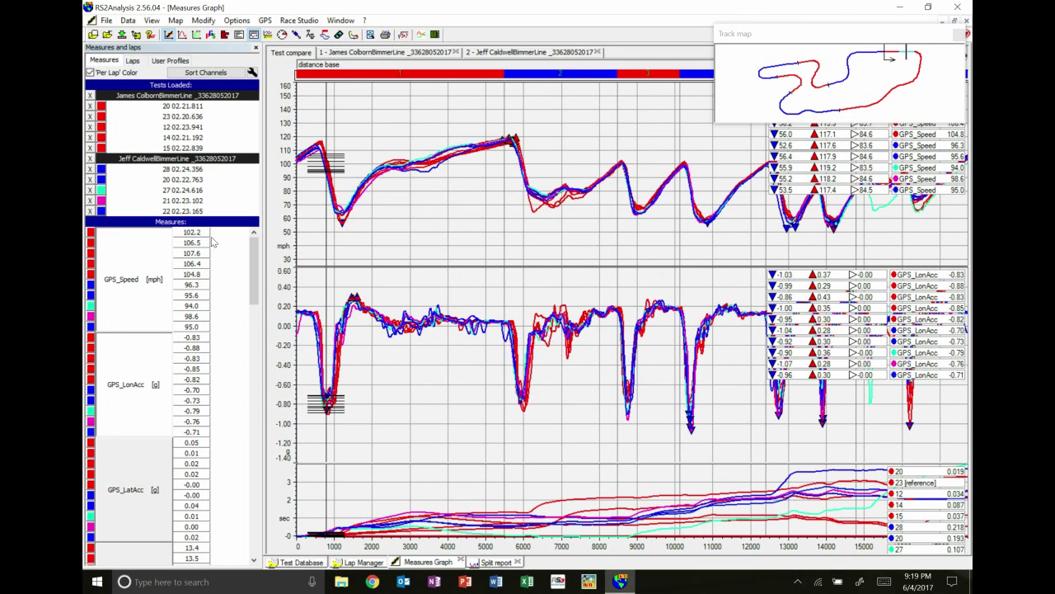
{"action": "left_click", "coordinate": [101, 169]}
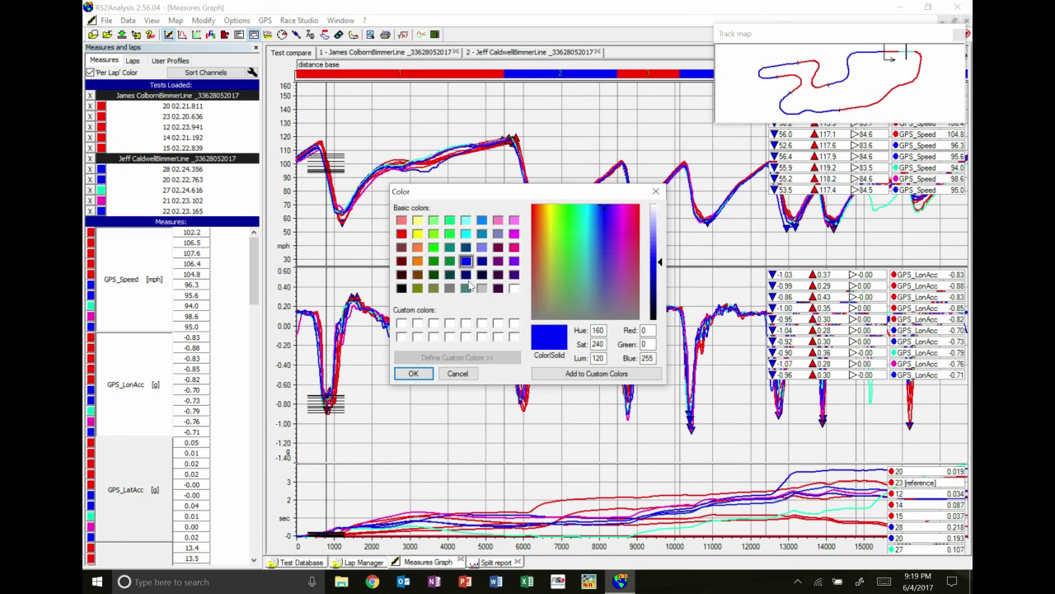
Step: Color the second driver's laps 28 and 20 grey
{"action": "left_click", "coordinate": [483, 288]}
{"action": "left_click", "coordinate": [413, 374]}
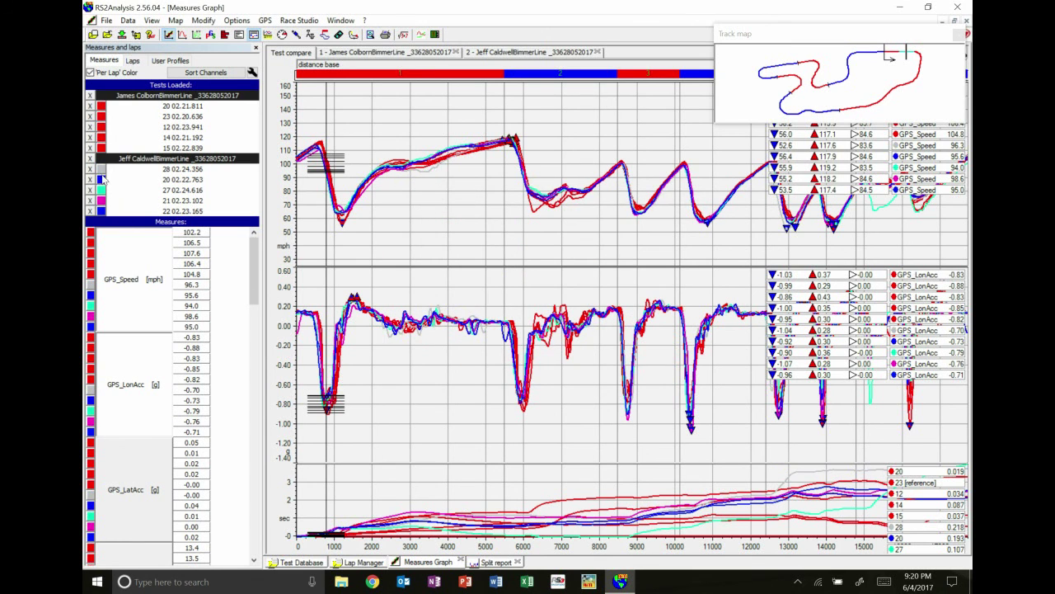
{"action": "left_click", "coordinate": [101, 179]}
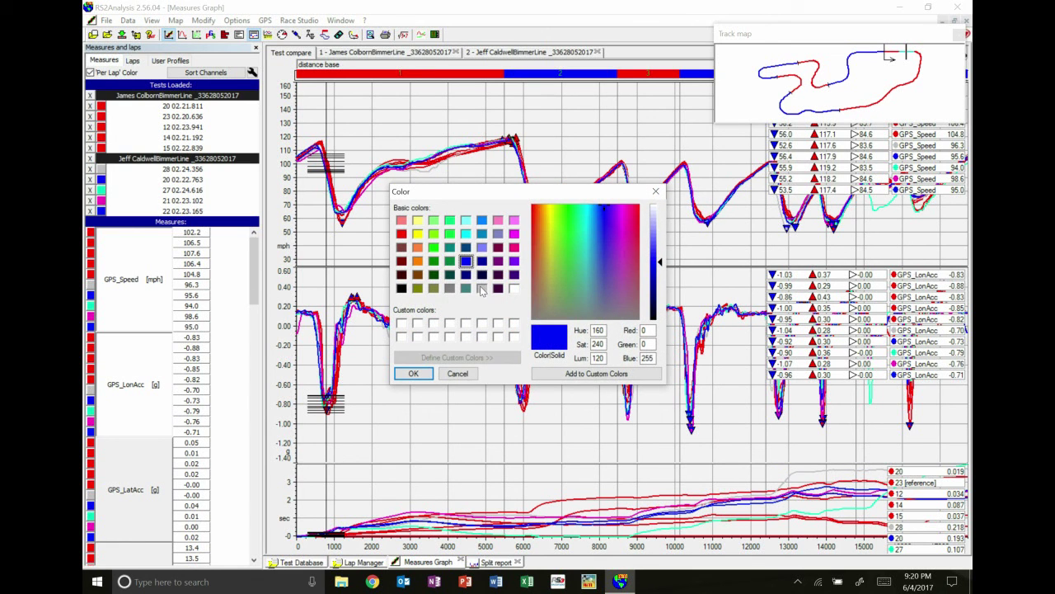
{"action": "left_click", "coordinate": [482, 289]}
{"action": "left_click", "coordinate": [413, 374]}
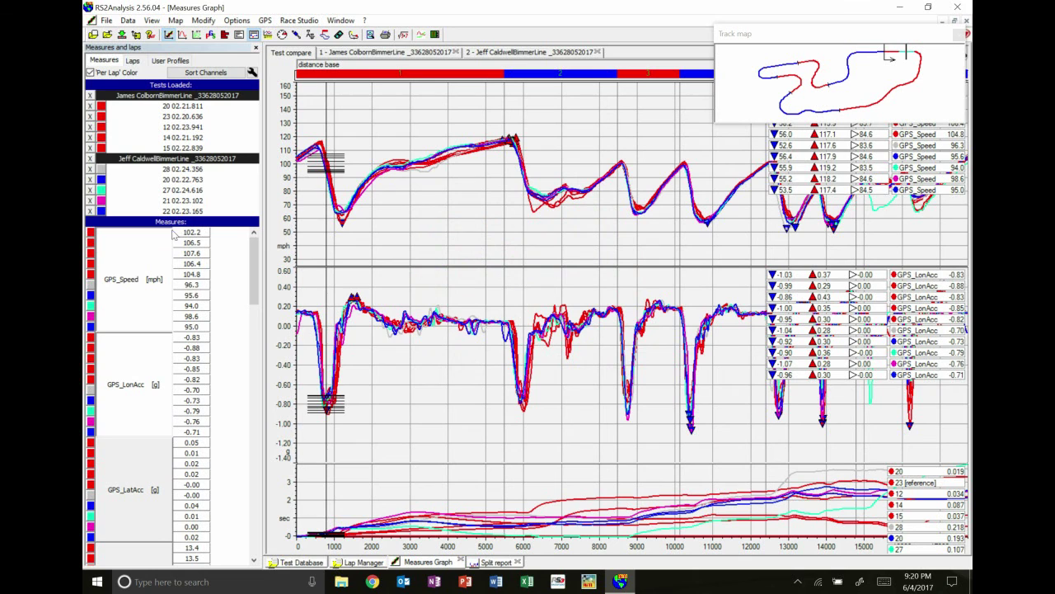
Step: Color the second driver's laps 27, 21 and 22 grey
{"action": "left_click", "coordinate": [101, 190]}
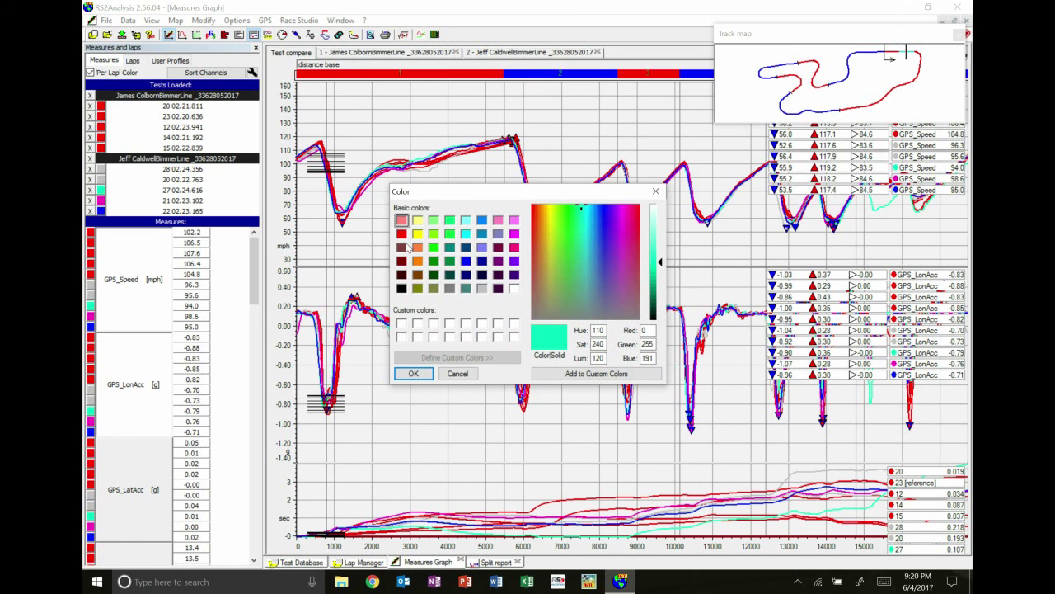
{"action": "left_click", "coordinate": [482, 289]}
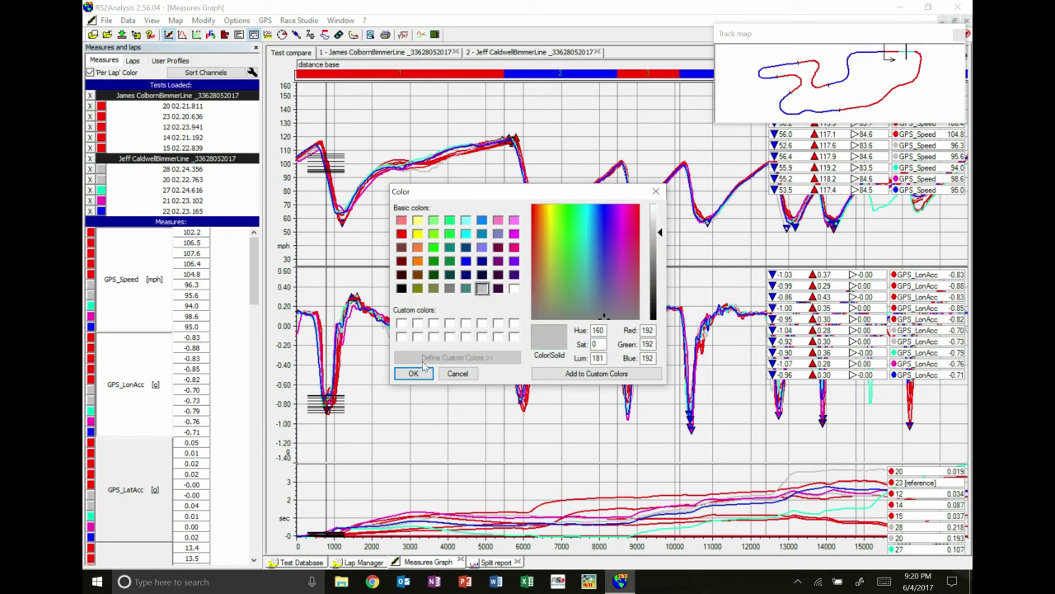
{"action": "left_click", "coordinate": [413, 373]}
{"action": "left_click", "coordinate": [100, 202]}
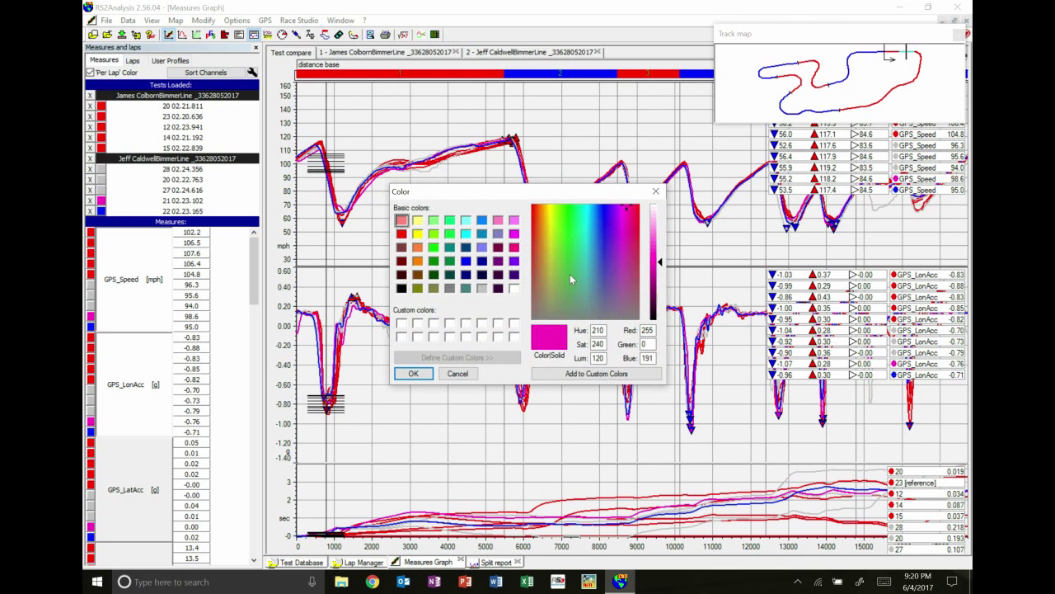
{"action": "left_click", "coordinate": [482, 289]}
{"action": "left_click", "coordinate": [413, 373]}
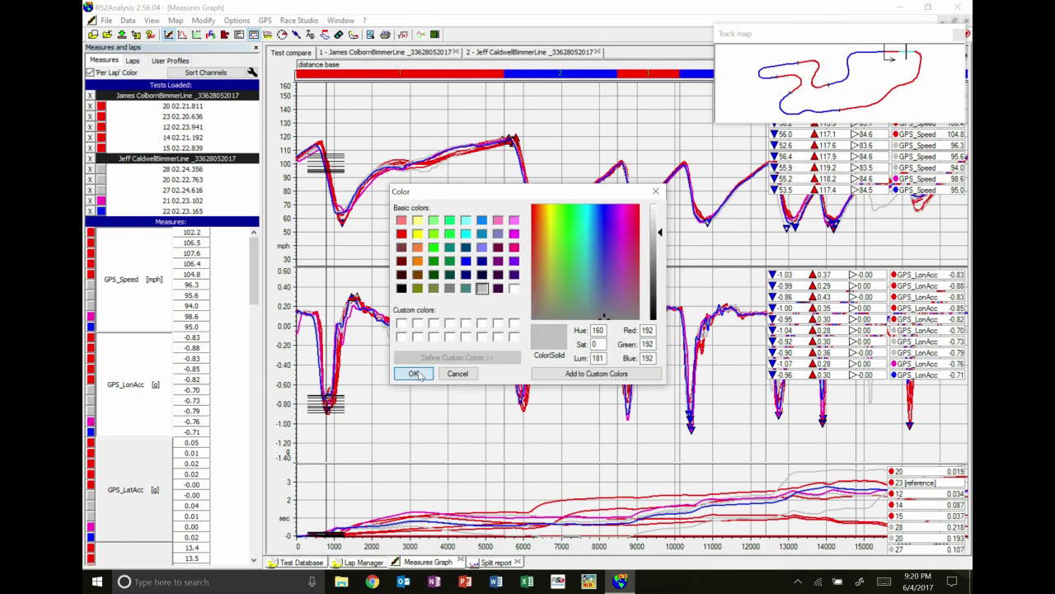
{"action": "left_click", "coordinate": [100, 210]}
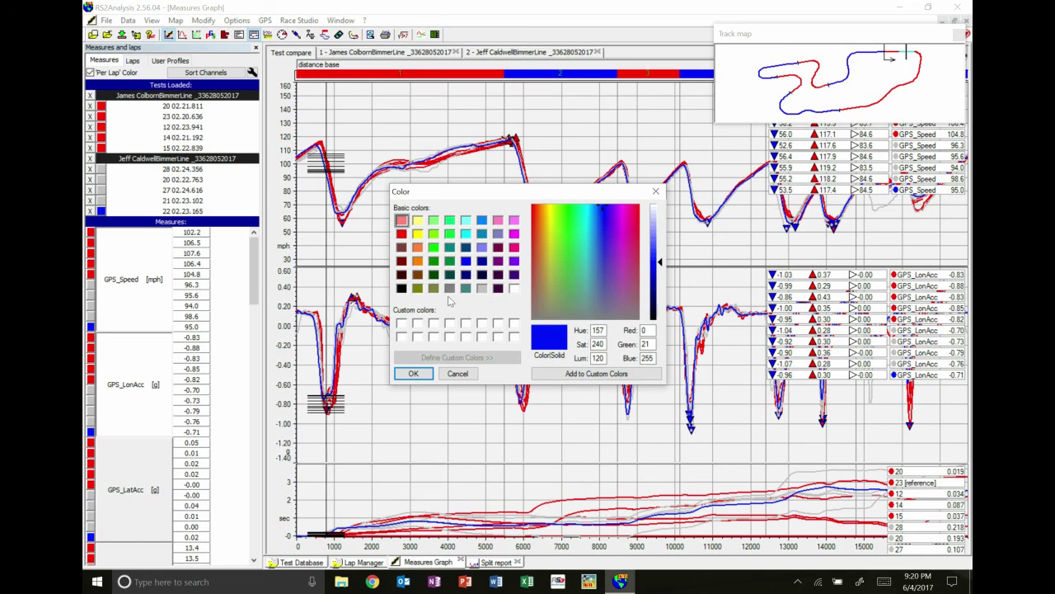
{"action": "left_click", "coordinate": [482, 288]}
{"action": "left_click", "coordinate": [413, 373]}
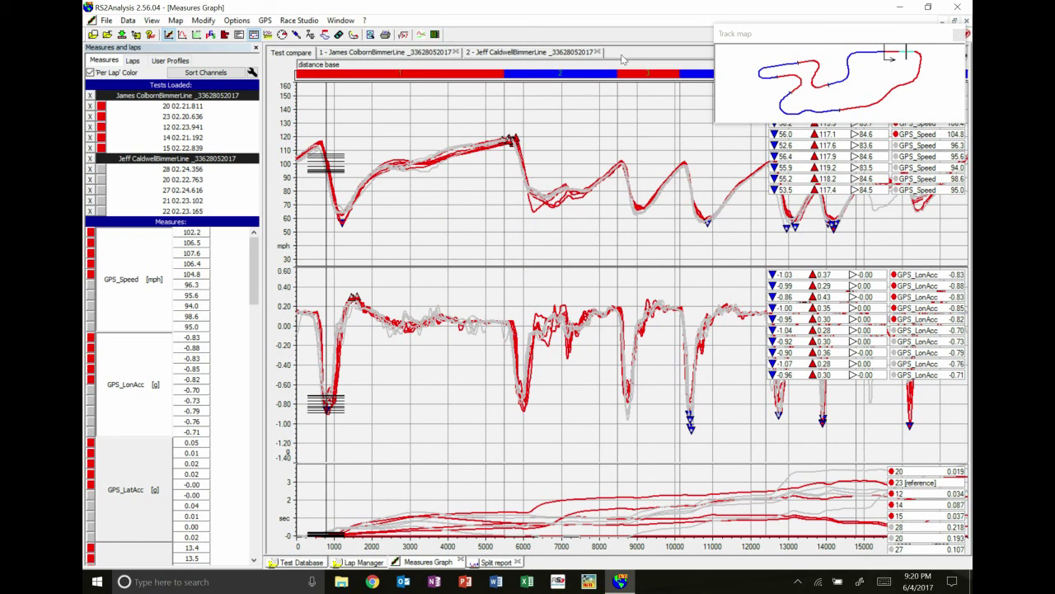
Step: Move the track map lower left, hide the laps panel, and select sector 3 (about 8500–10100 ft)
{"action": "left_click_drag", "start_coordinate": [802, 45], "coordinate": [218, 317]}
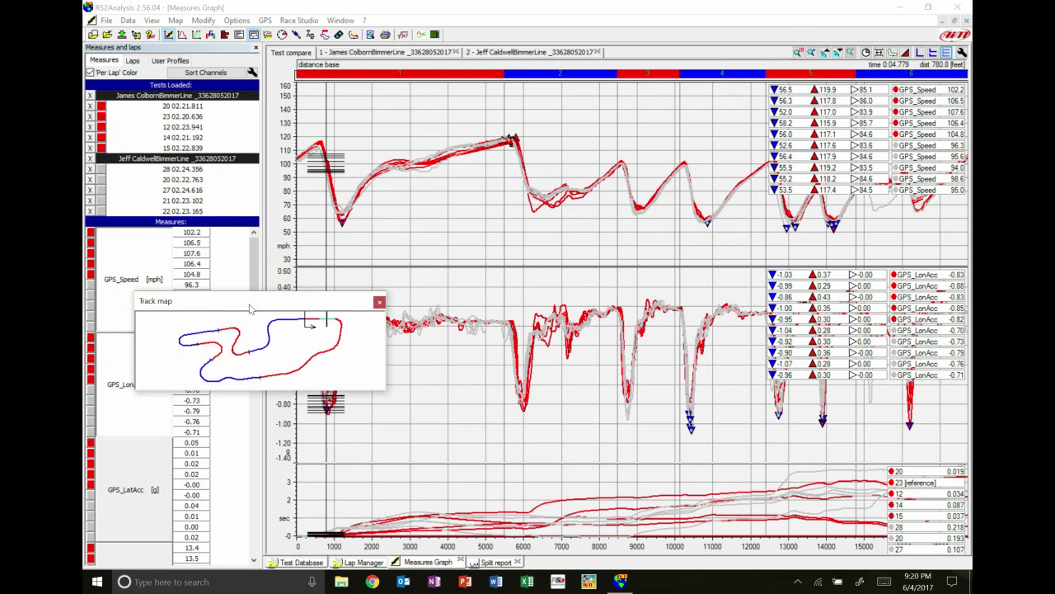
{"action": "left_click", "coordinate": [255, 47]}
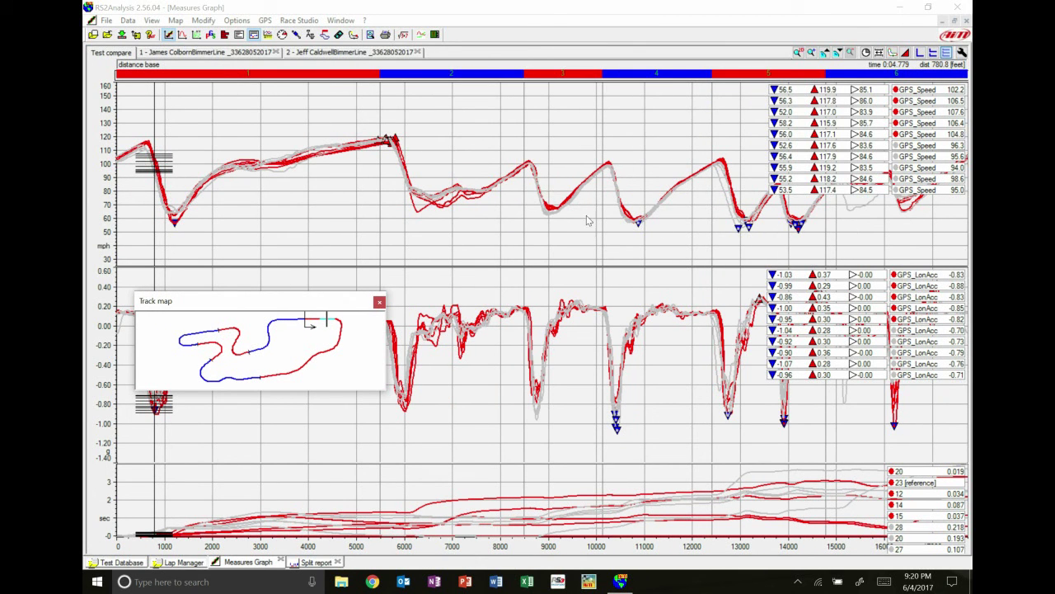
{"action": "left_click", "coordinate": [823, 54]}
{"action": "left_click", "coordinate": [525, 99]}
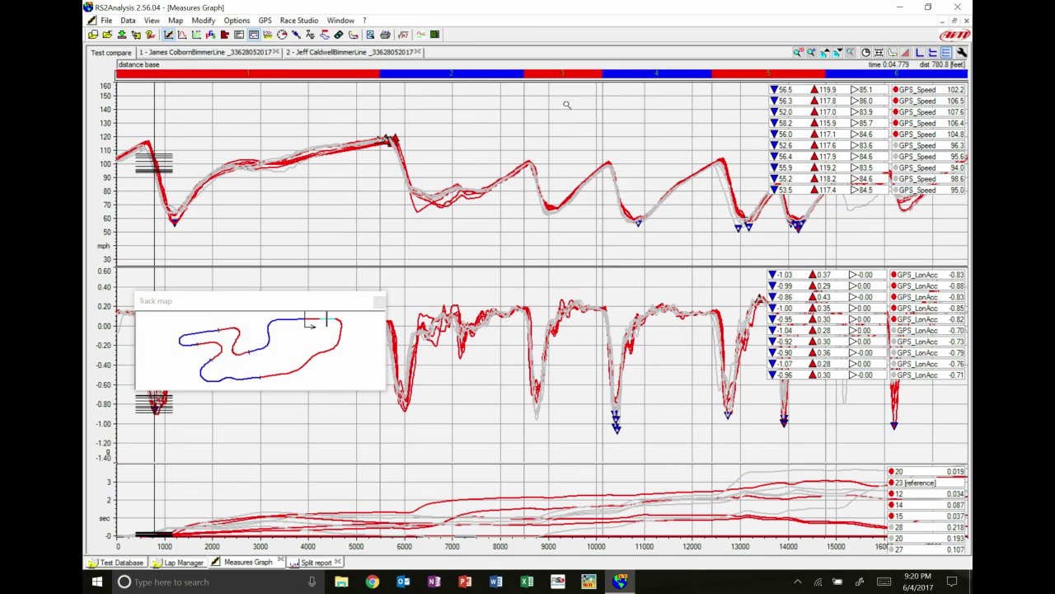
{"action": "left_click", "coordinate": [605, 108]}
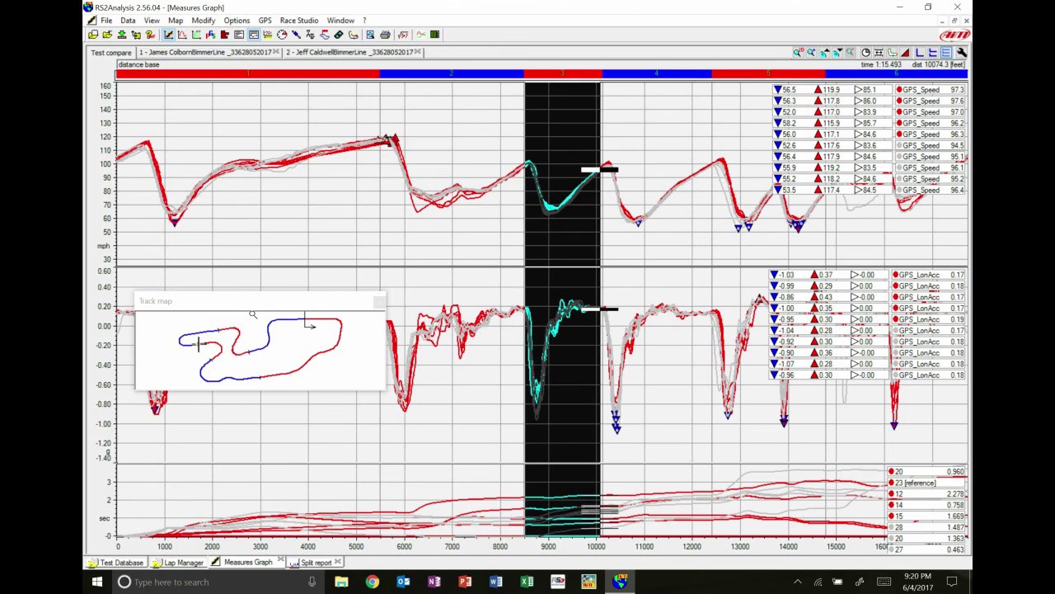
Step: Zoom into sector 3 (about 8500–9900 ft), move the track map top right, and mark the braking point
{"action": "double_click", "coordinate": [600, 108]}
{"action": "left_click_drag", "start_coordinate": [382, 300], "coordinate": [774, 51]}
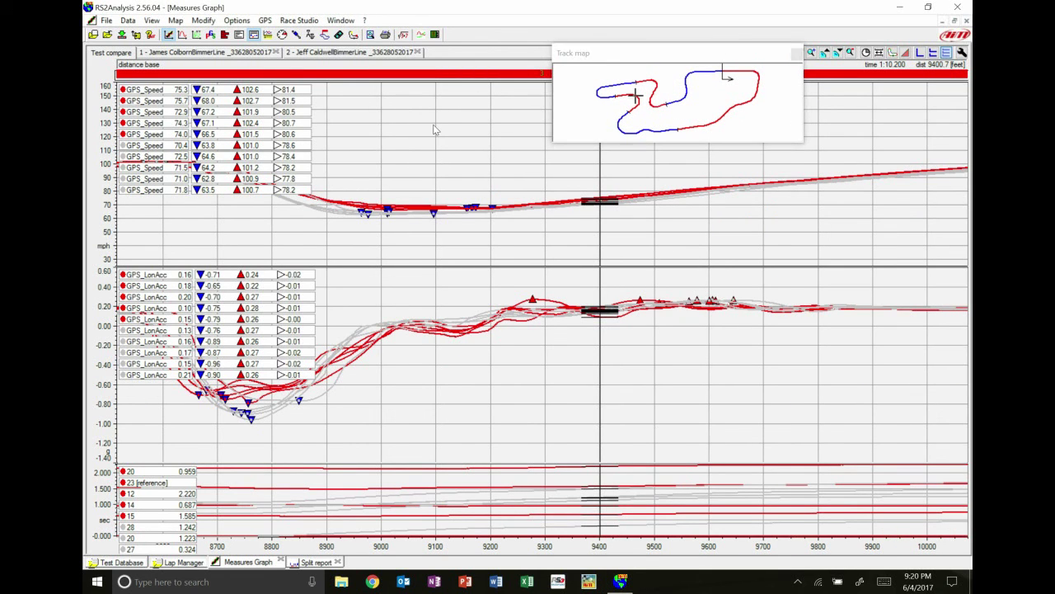
{"action": "left_click", "coordinate": [429, 129]}
{"action": "key", "text": "Left"}
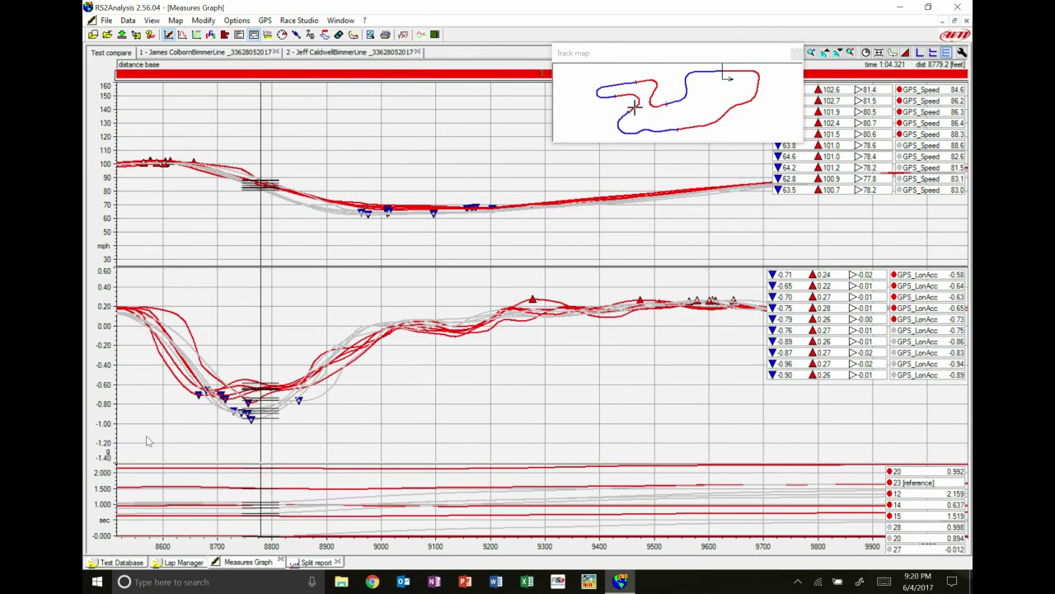